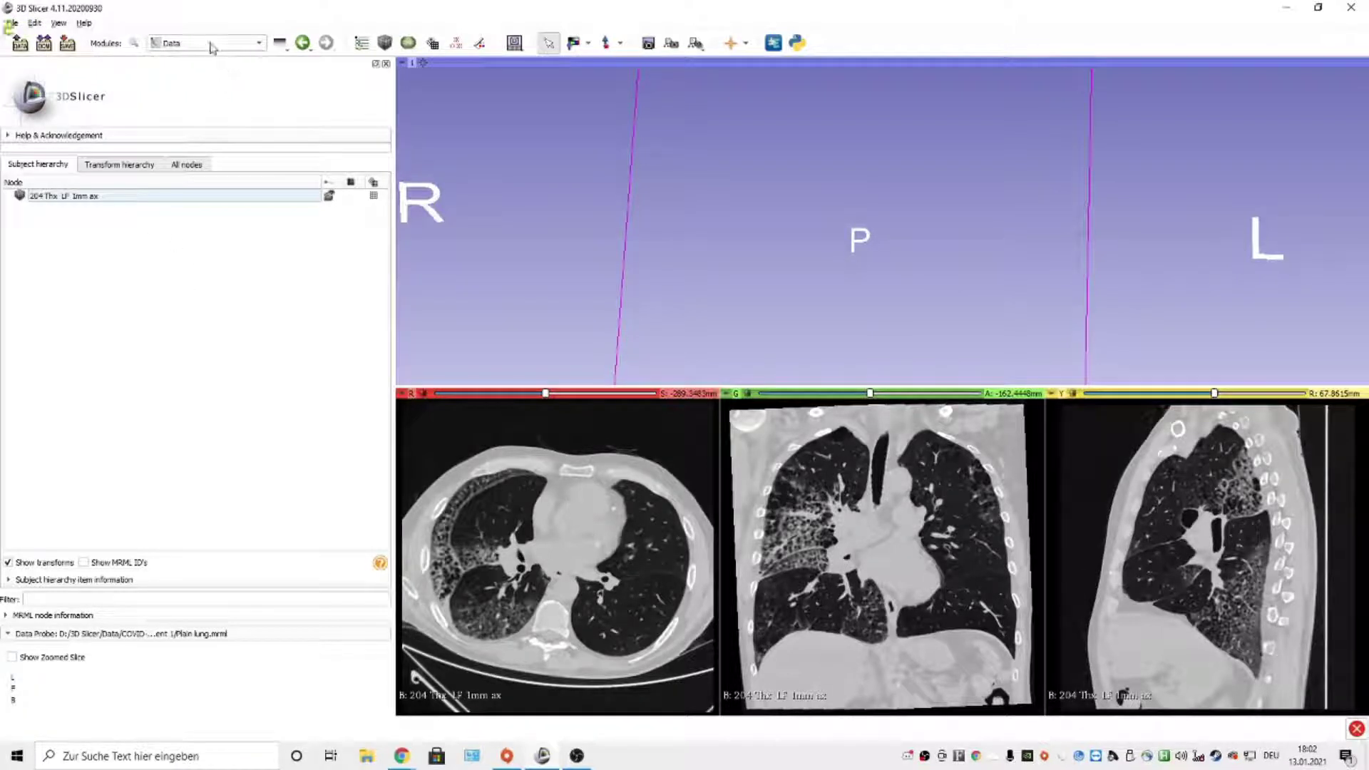
Switch to the Segment Editor module and add three empty segments, Segment_1 to Segment_3
click(212, 47)
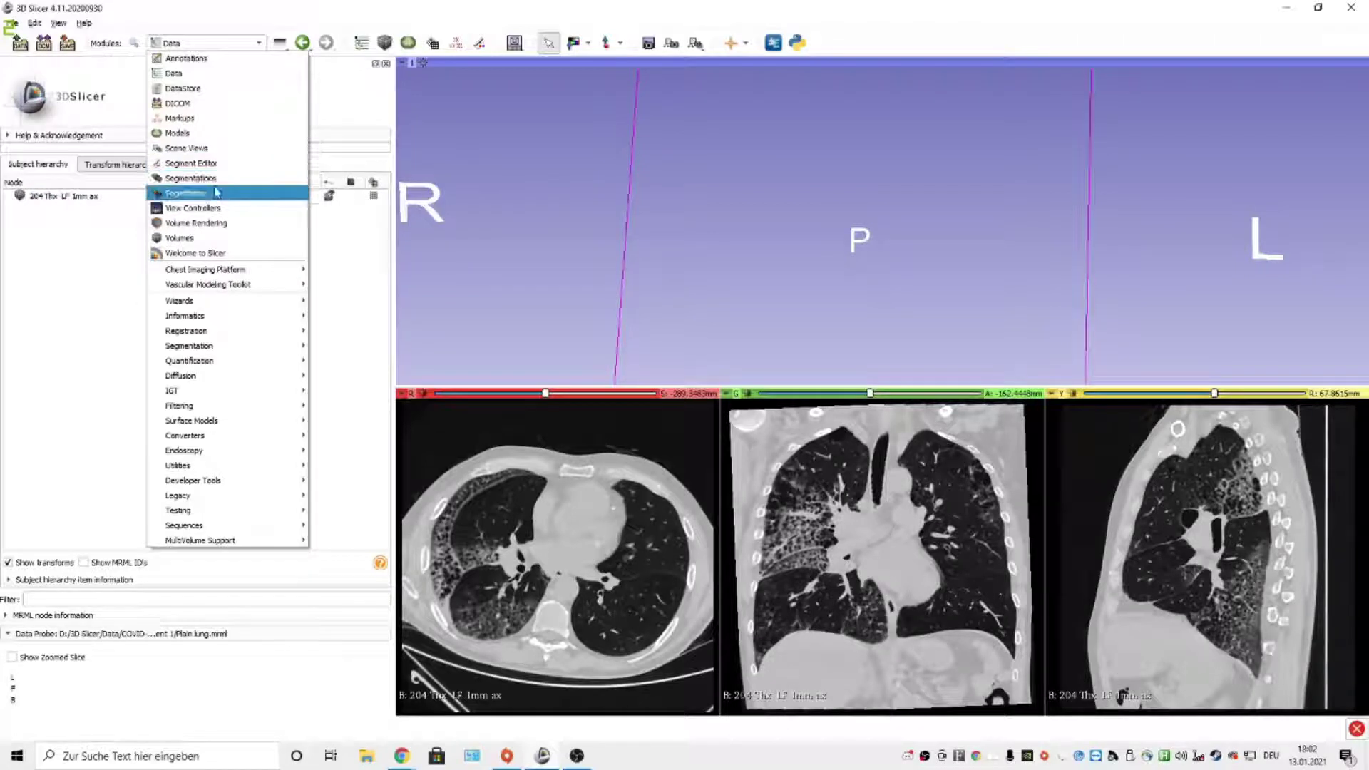
click(221, 165)
click(70, 246)
click(70, 245)
click(70, 245)
Rename Segment_1–3 to Lung, Airways and Other, then select Lung
double_click(65, 278)
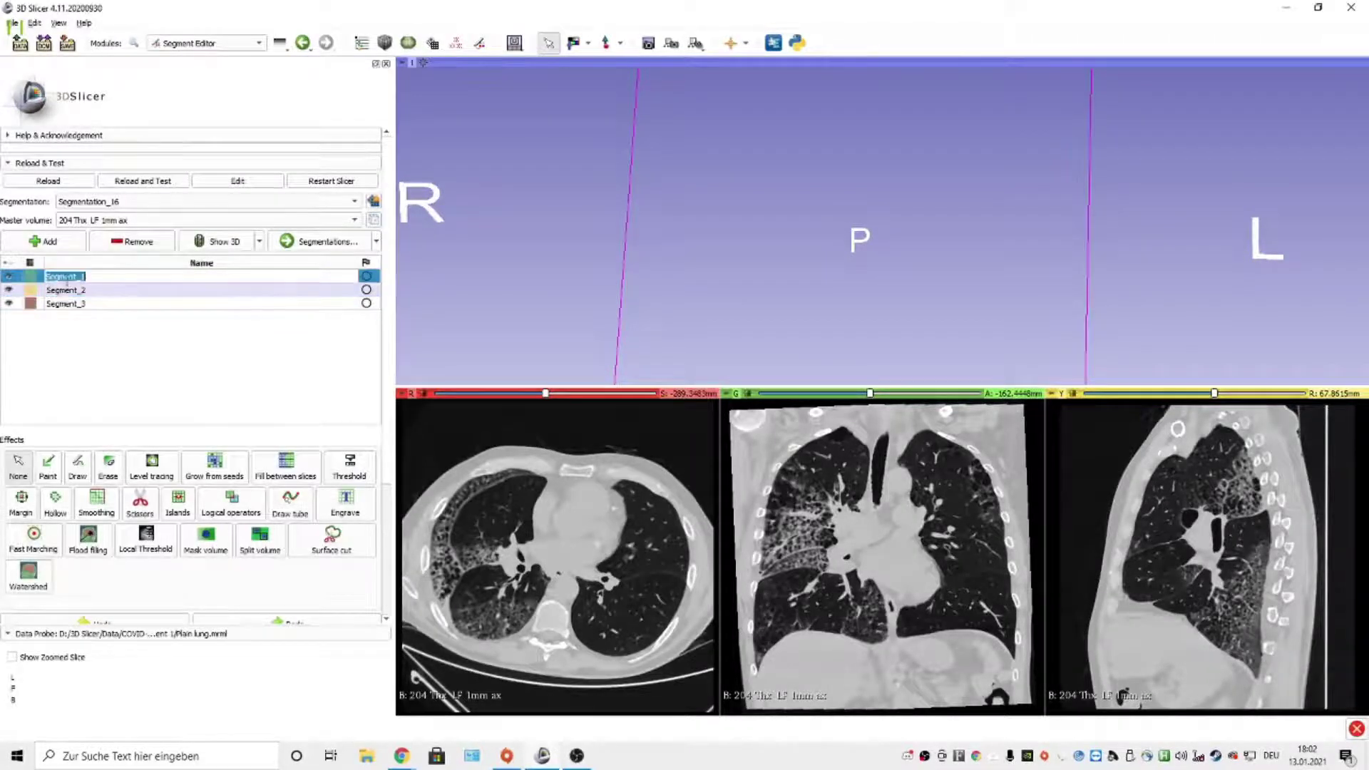
text(Lung)
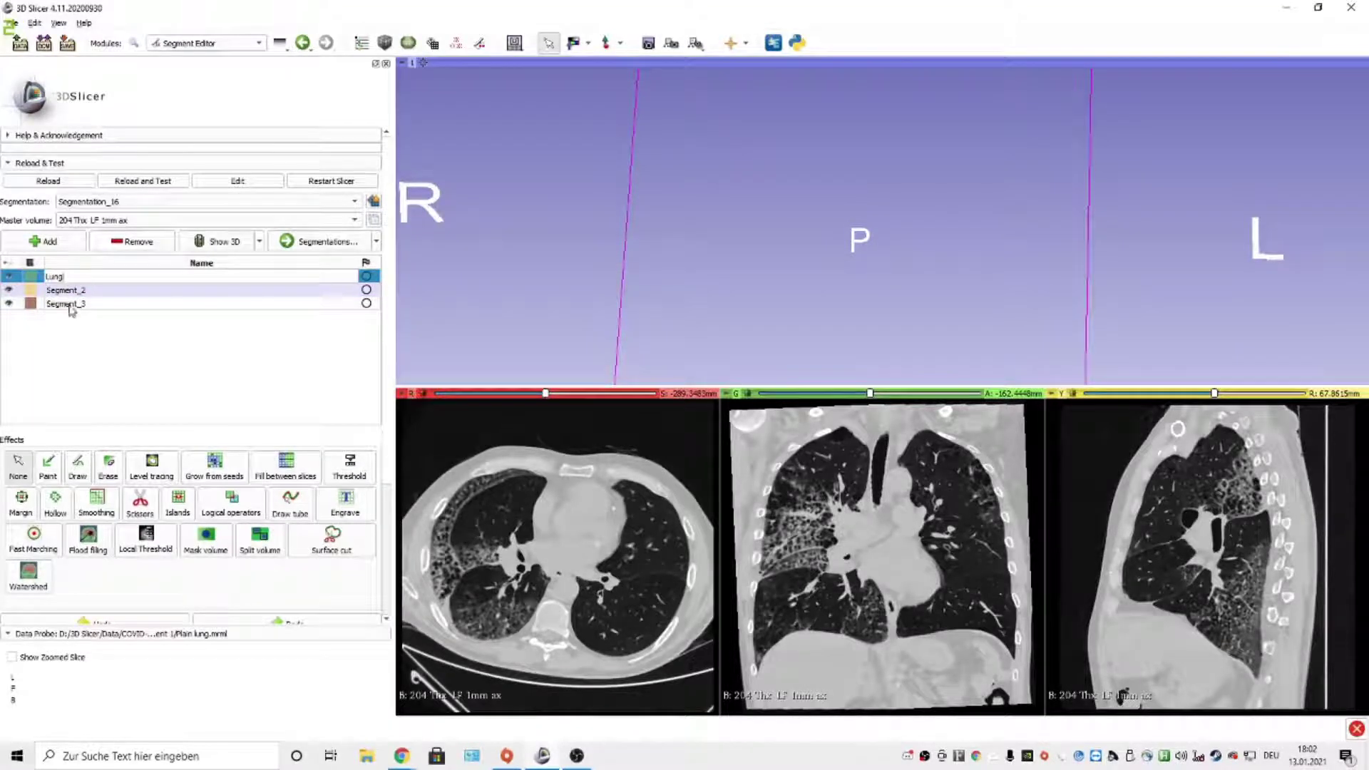
double_click(79, 291)
text(Airways)
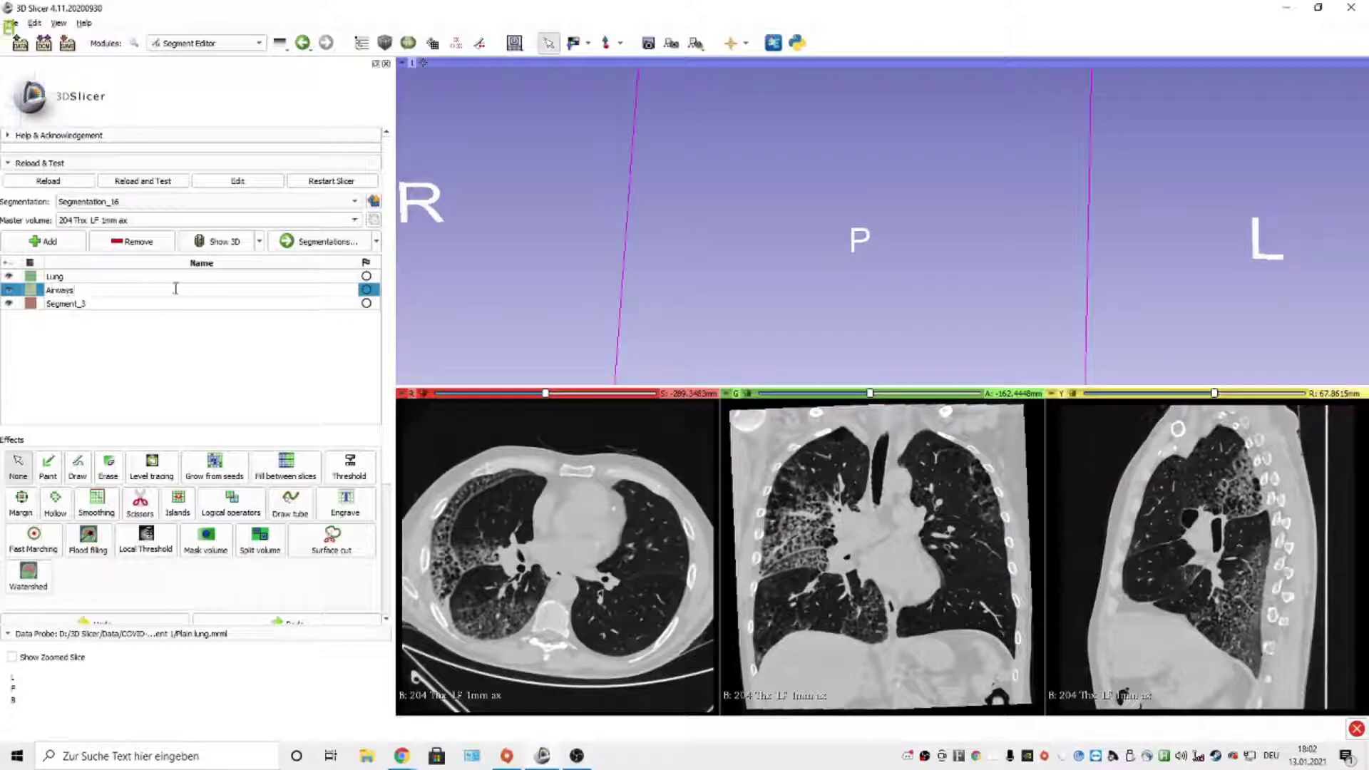
double_click(163, 302)
text(Ol)
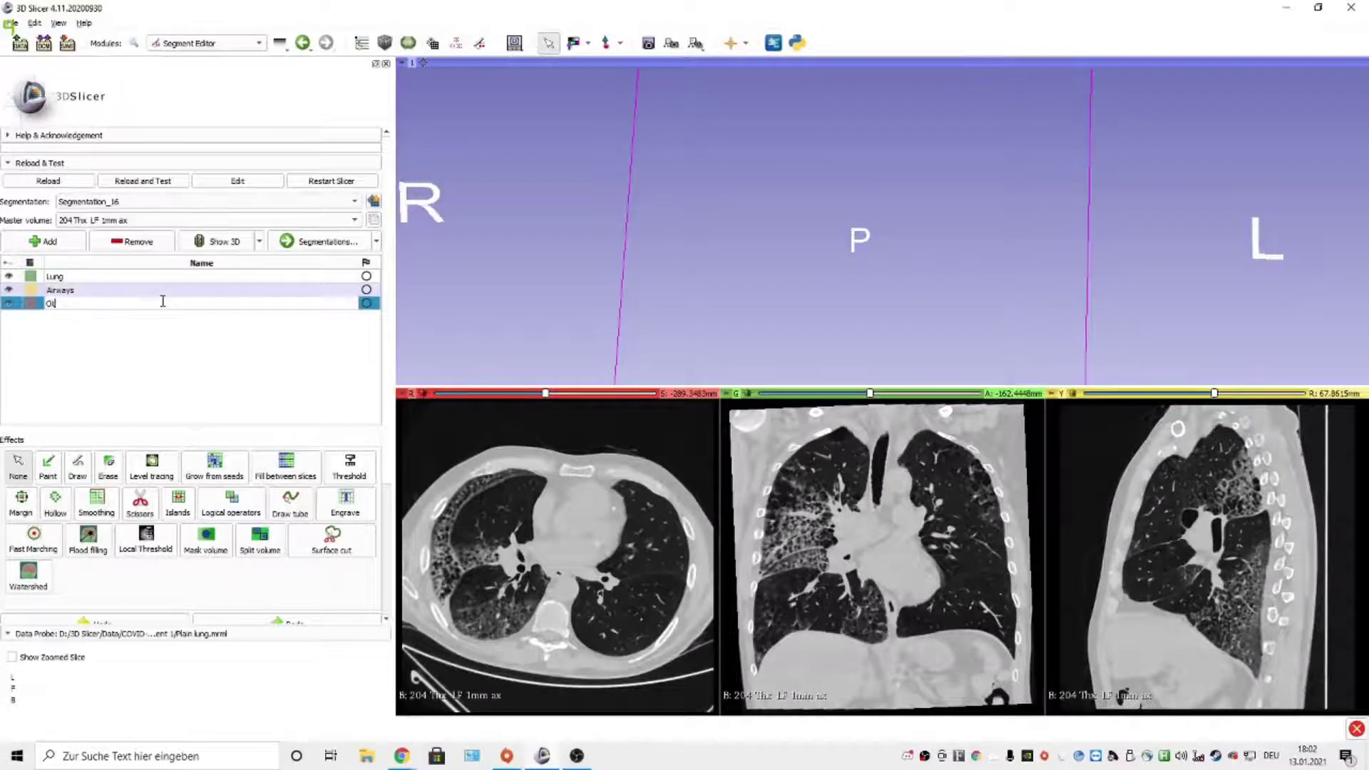
text(her)
key(Return)
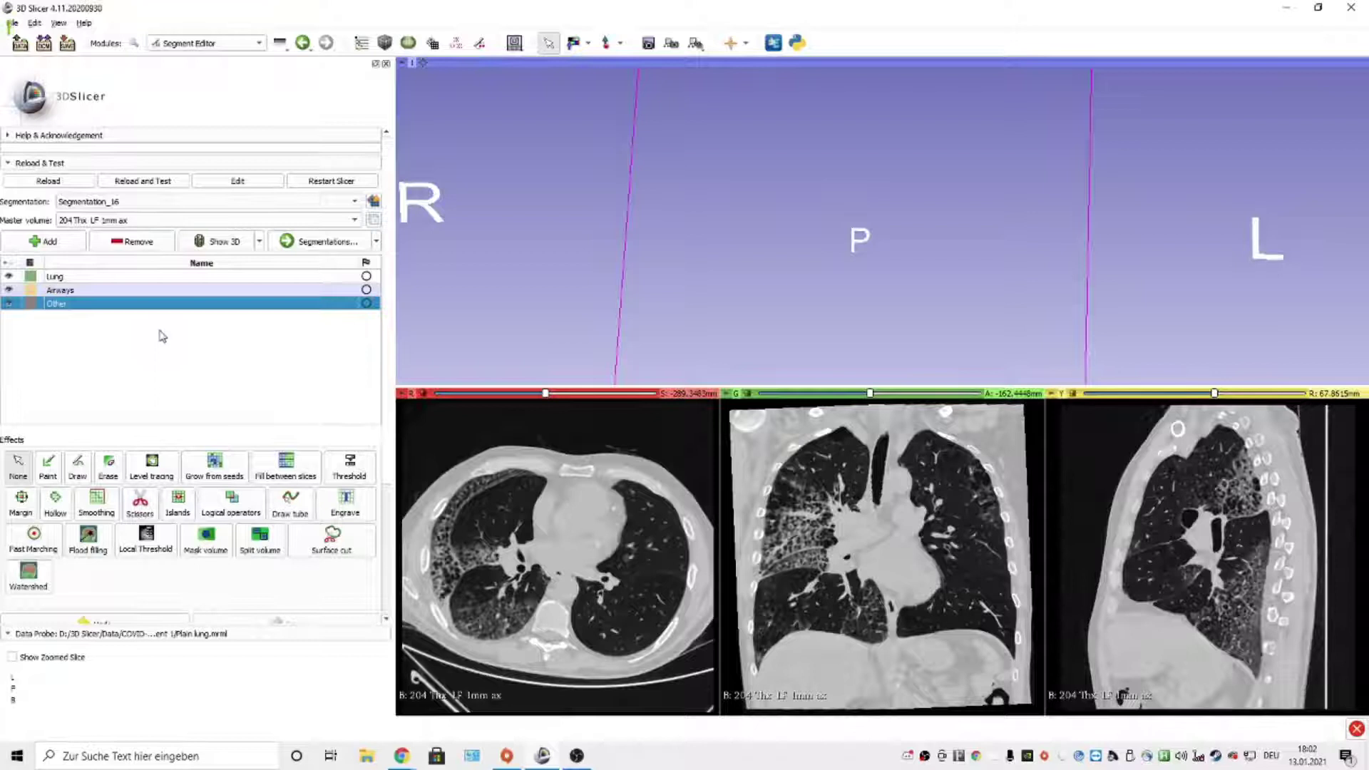
click(57, 280)
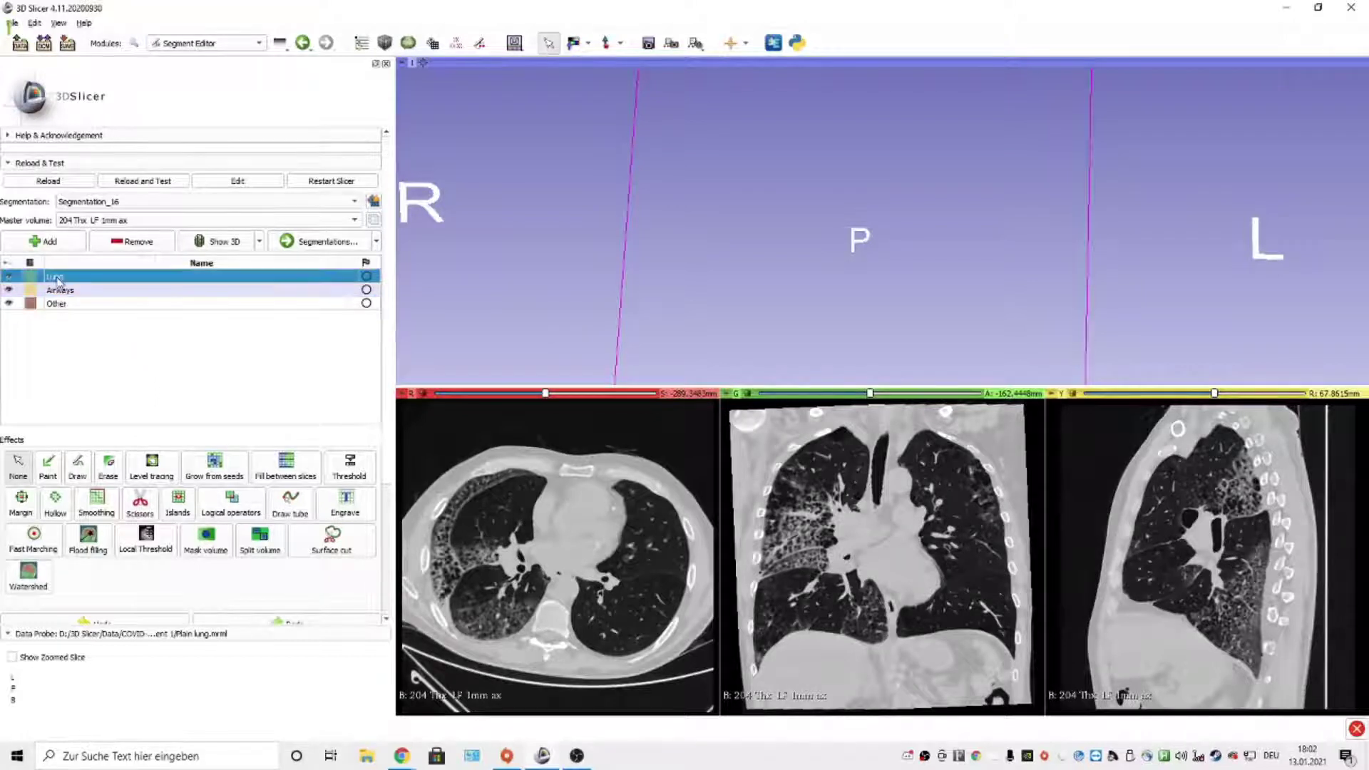
With Paint, draw Lung strokes down both lungs in the axial and coronal slices
click(44, 471)
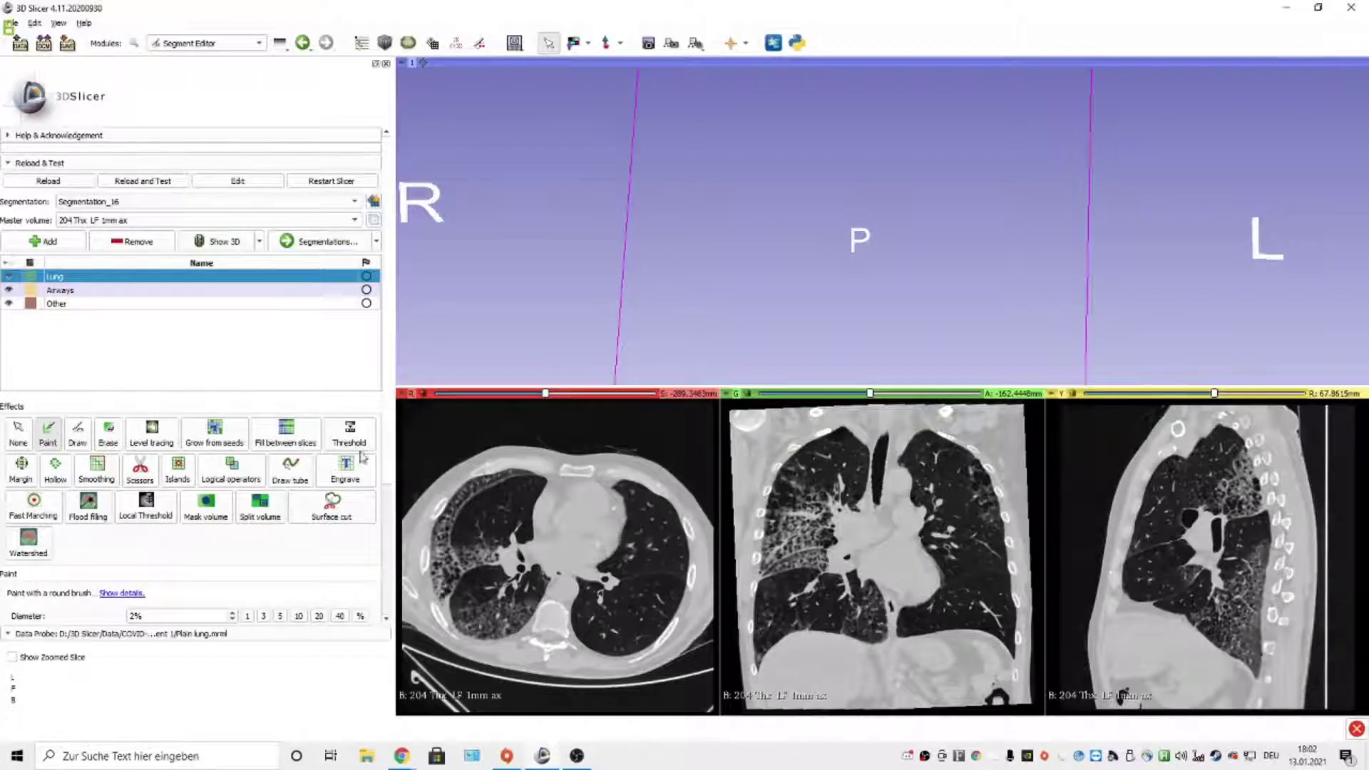
mouse_move(506, 493)
mouse_down()
mouse_move(460, 522)
mouse_move(447, 588)
mouse_move(468, 628)
mouse_move(513, 627)
mouse_up()
mouse_move(646, 503)
mouse_down()
mouse_move(656, 602)
mouse_move(644, 627)
mouse_move(606, 625)
mouse_up()
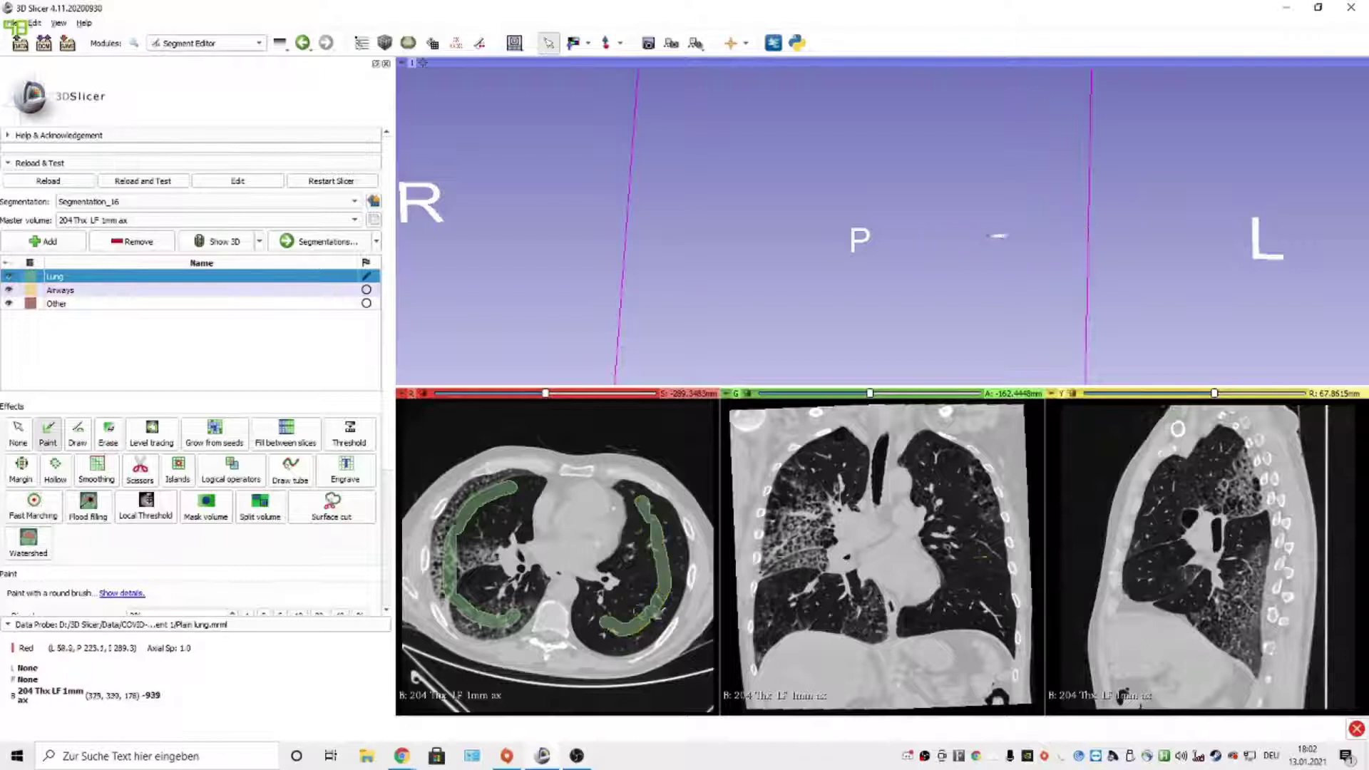
mouse_move(841, 450)
mouse_down()
mouse_move(791, 509)
mouse_move(781, 563)
mouse_move(782, 599)
mouse_move(844, 623)
mouse_up()
mouse_move(936, 470)
mouse_down()
mouse_move(974, 575)
mouse_move(954, 621)
mouse_up()
Add Lung strokes in sagittal slices of each lung, then select Airways
mouse_move(1212, 450)
mouse_down()
mouse_move(1163, 537)
mouse_move(1172, 567)
mouse_move(1223, 606)
mouse_move(1246, 504)
mouse_move(1215, 447)
mouse_up()
drag(1215, 394, 1143, 394)
mouse_move(1227, 465)
mouse_down()
mouse_move(1174, 539)
mouse_move(1179, 523)
mouse_move(1212, 605)
mouse_move(1245, 624)
mouse_move(1261, 515)
mouse_move(1220, 499)
mouse_up()
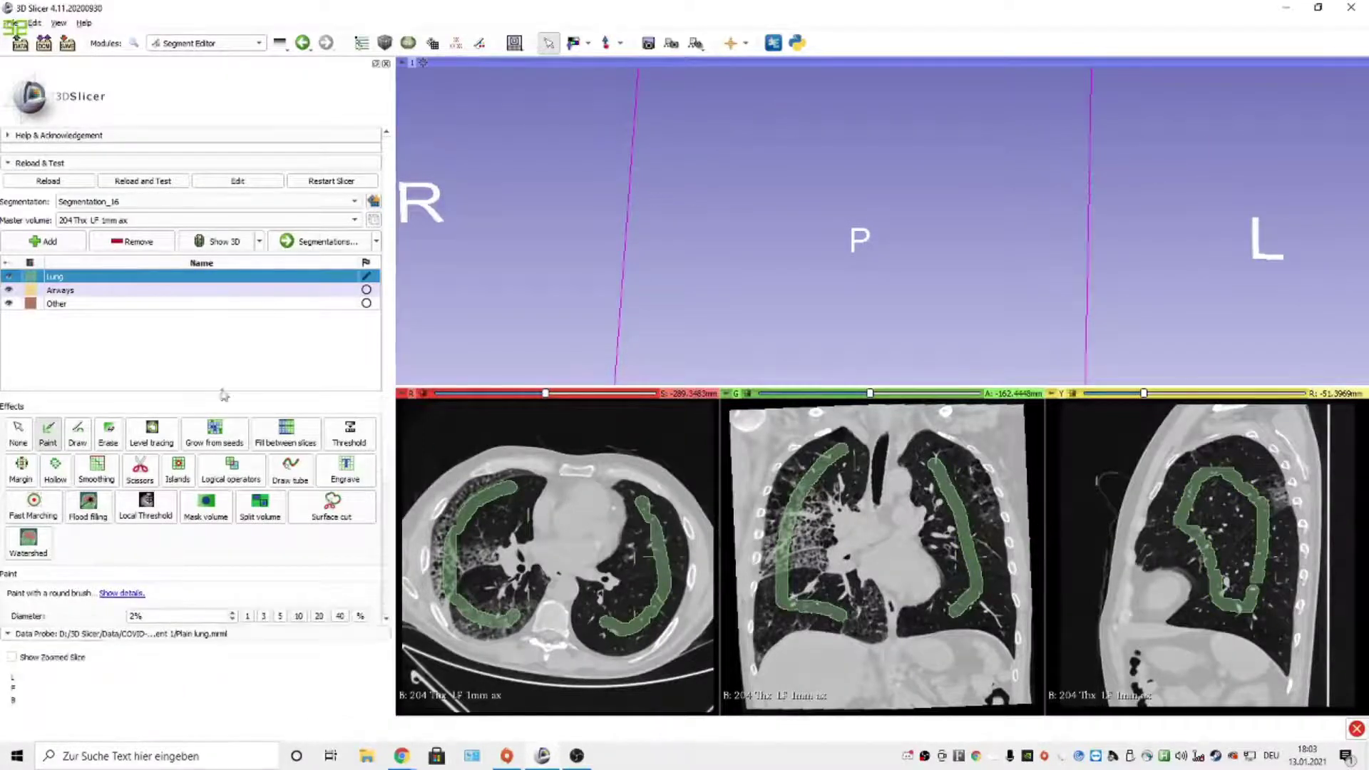
click(50, 290)
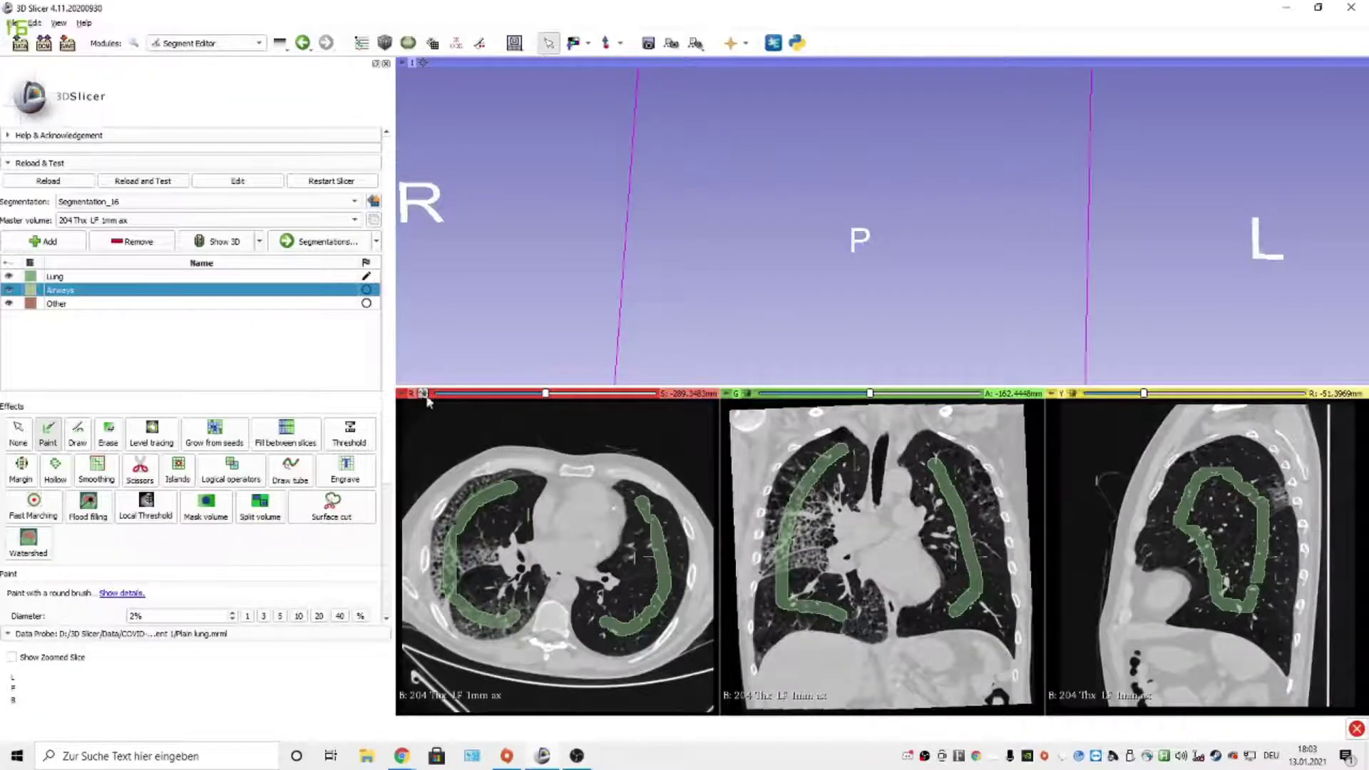
Zoom the axial view onto the trachea and paint a first Airways seed inside it
right_drag(563, 485, 554, 432)
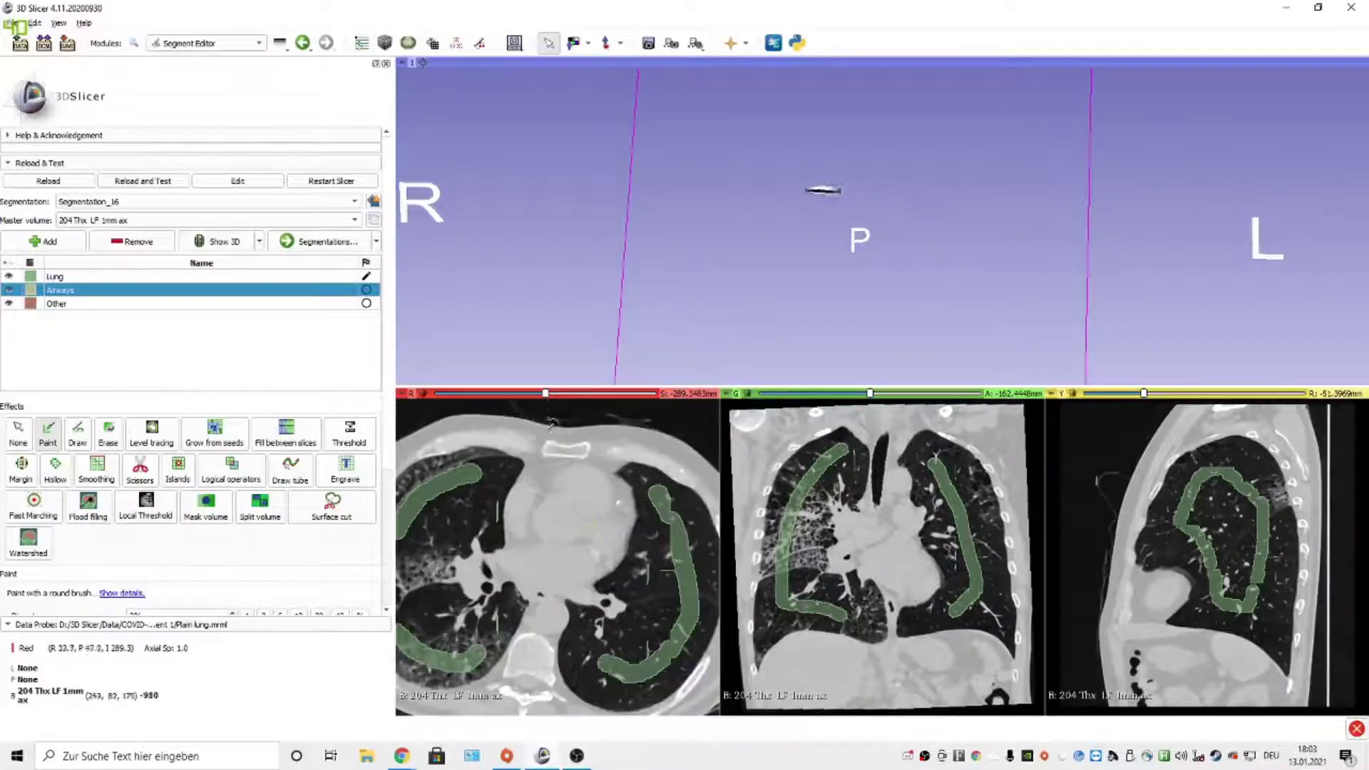
drag(546, 393, 592, 393)
right_drag(563, 471, 565, 441)
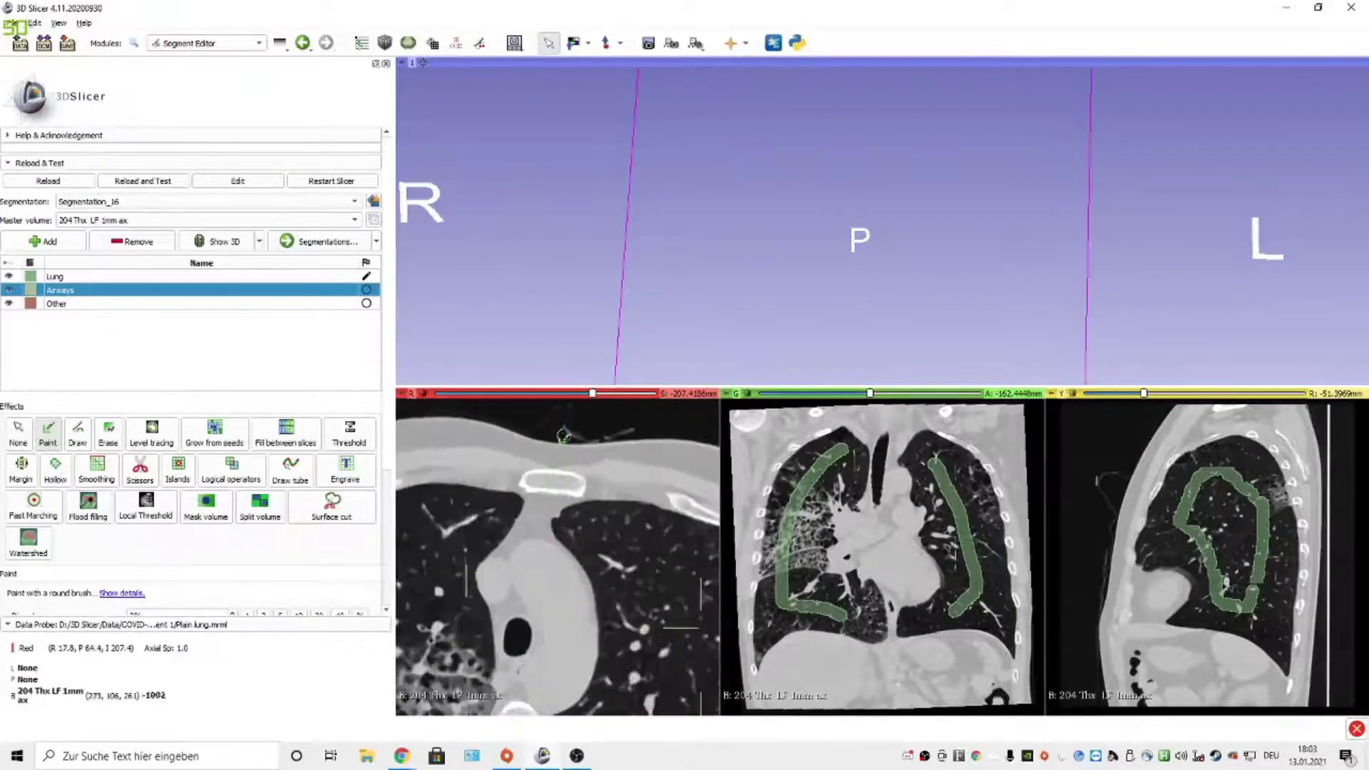
middle_drag(566, 457, 618, 368)
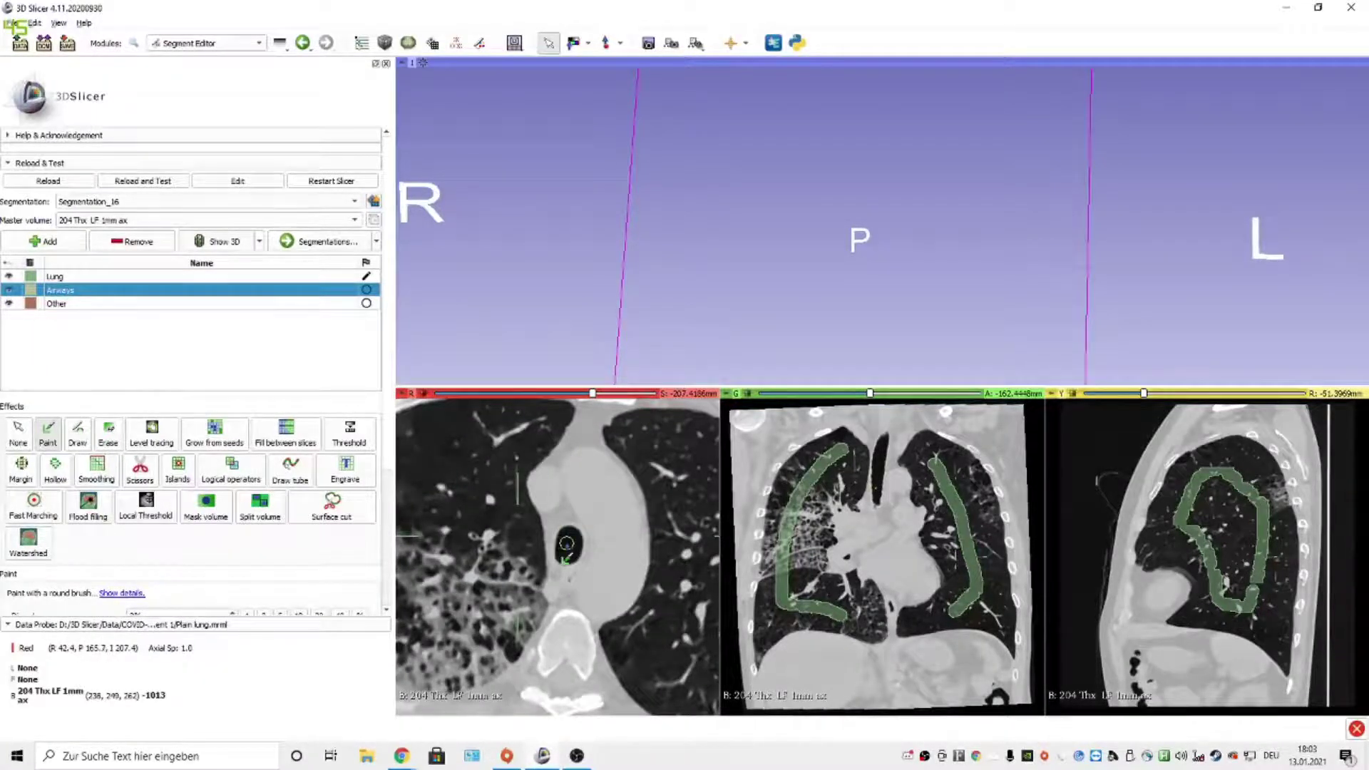
scroll(567, 544, down, 12)
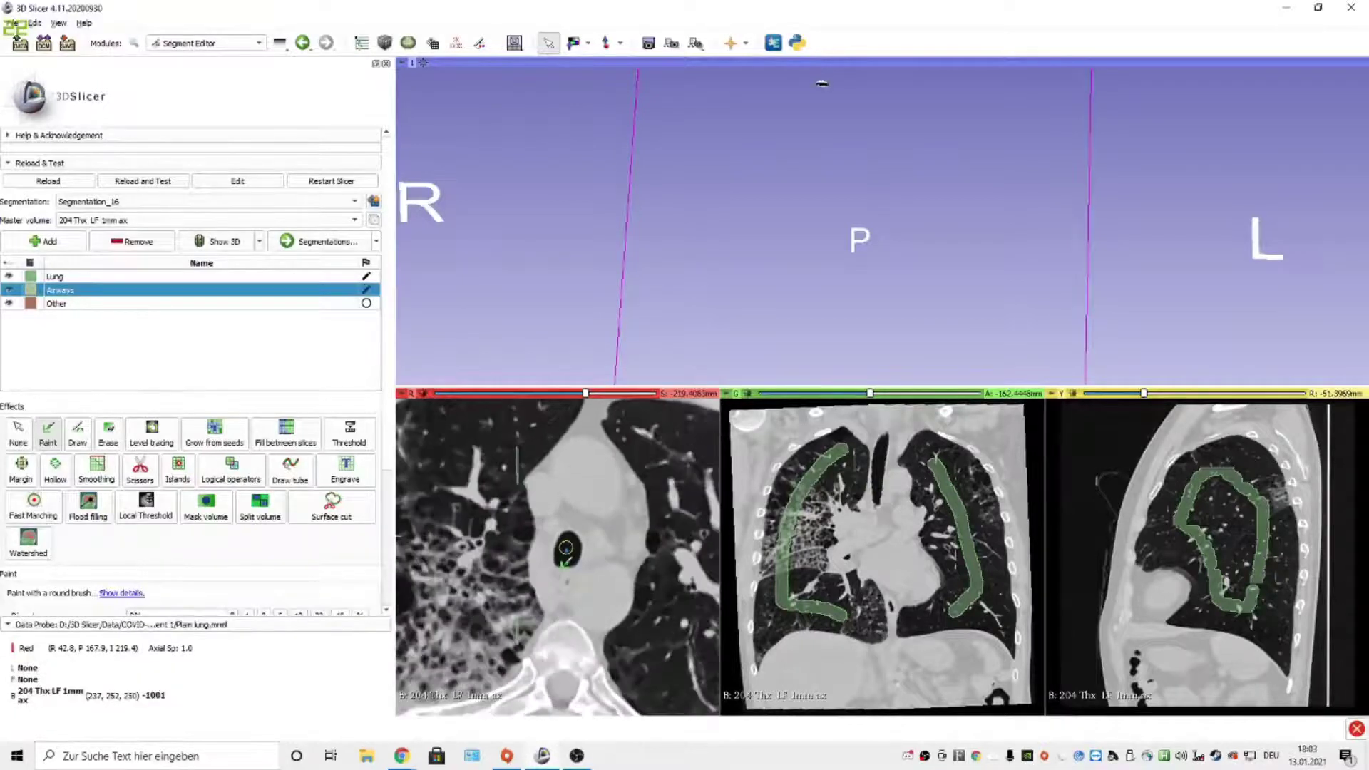
ctrl+scroll(566, 548, up, 3)
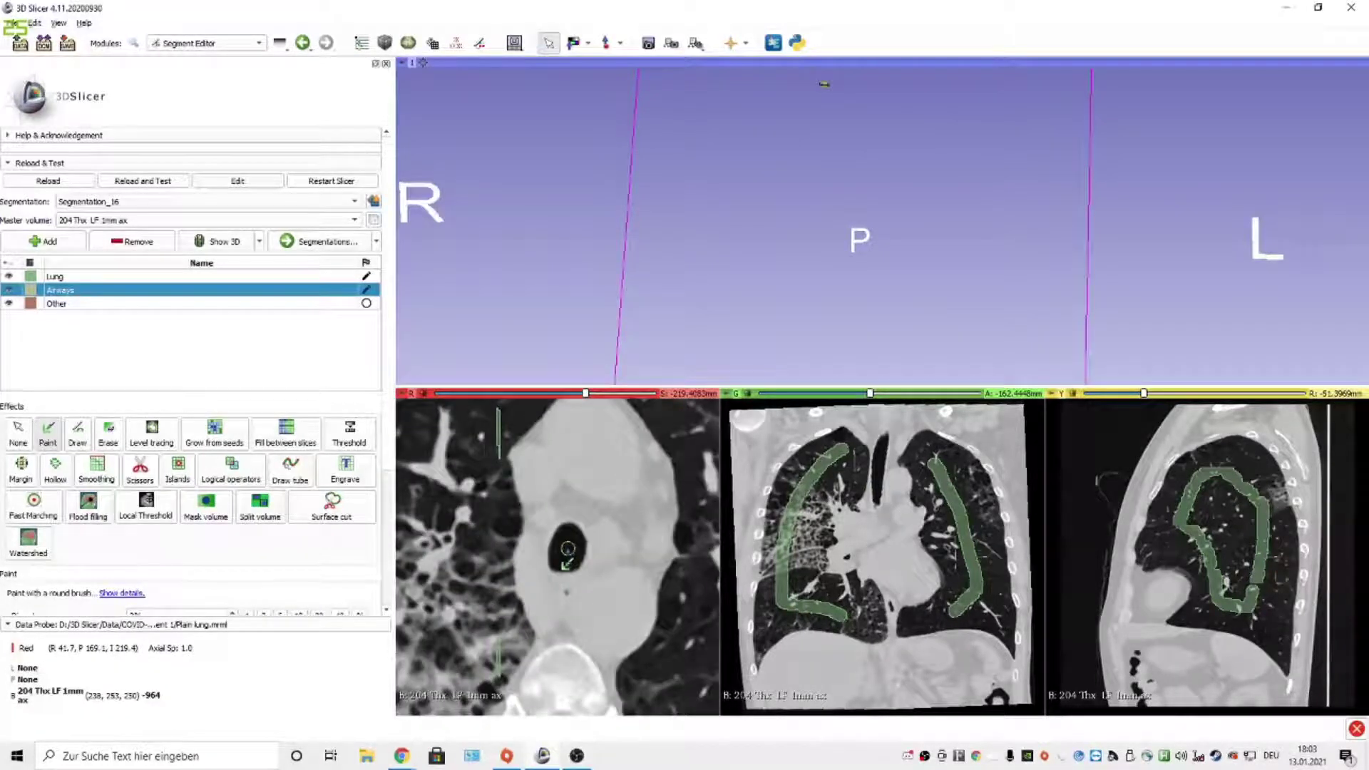
scroll(567, 549, down, 14)
scroll(559, 562, down, 8)
click(530, 555)
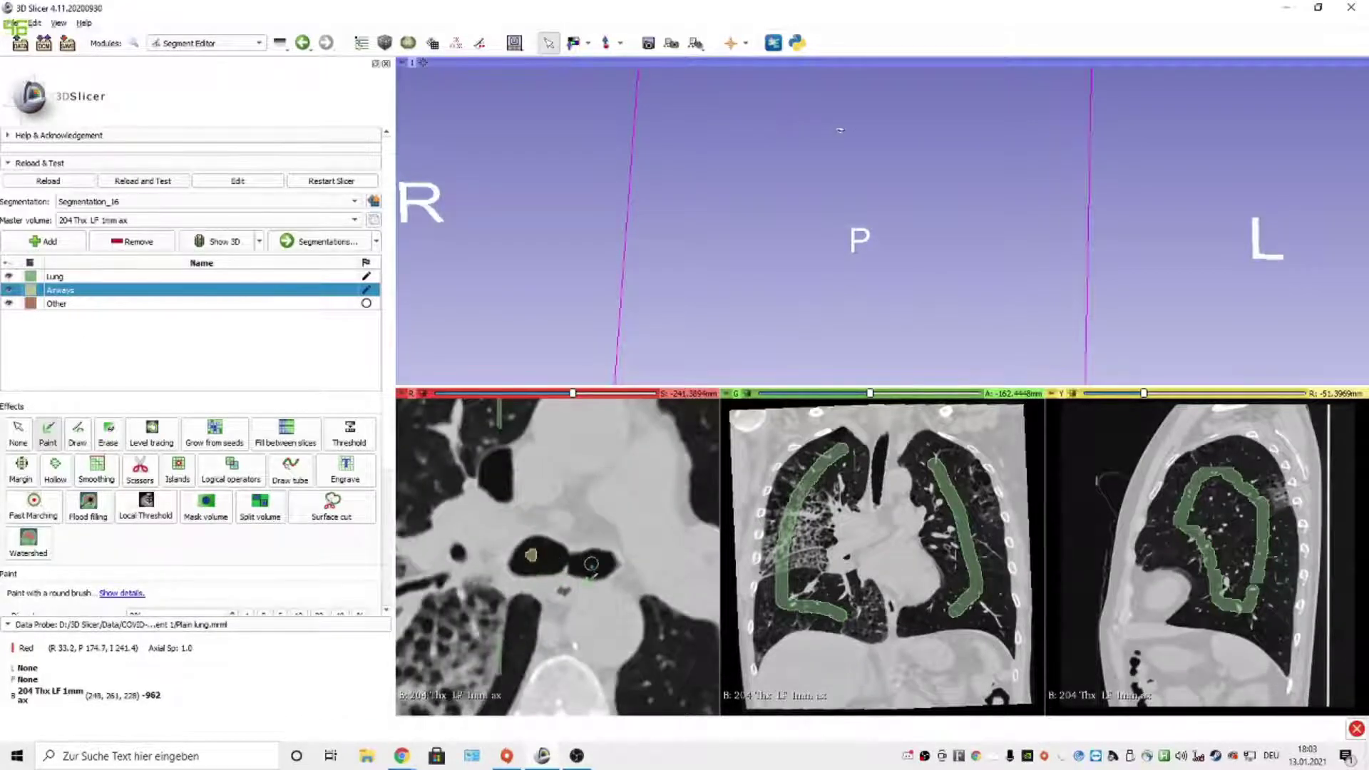
Paint more Airways seeds on lower slices in the airway and both main bronchi, then select Other
scroll(591, 564, down, 8)
click(506, 559)
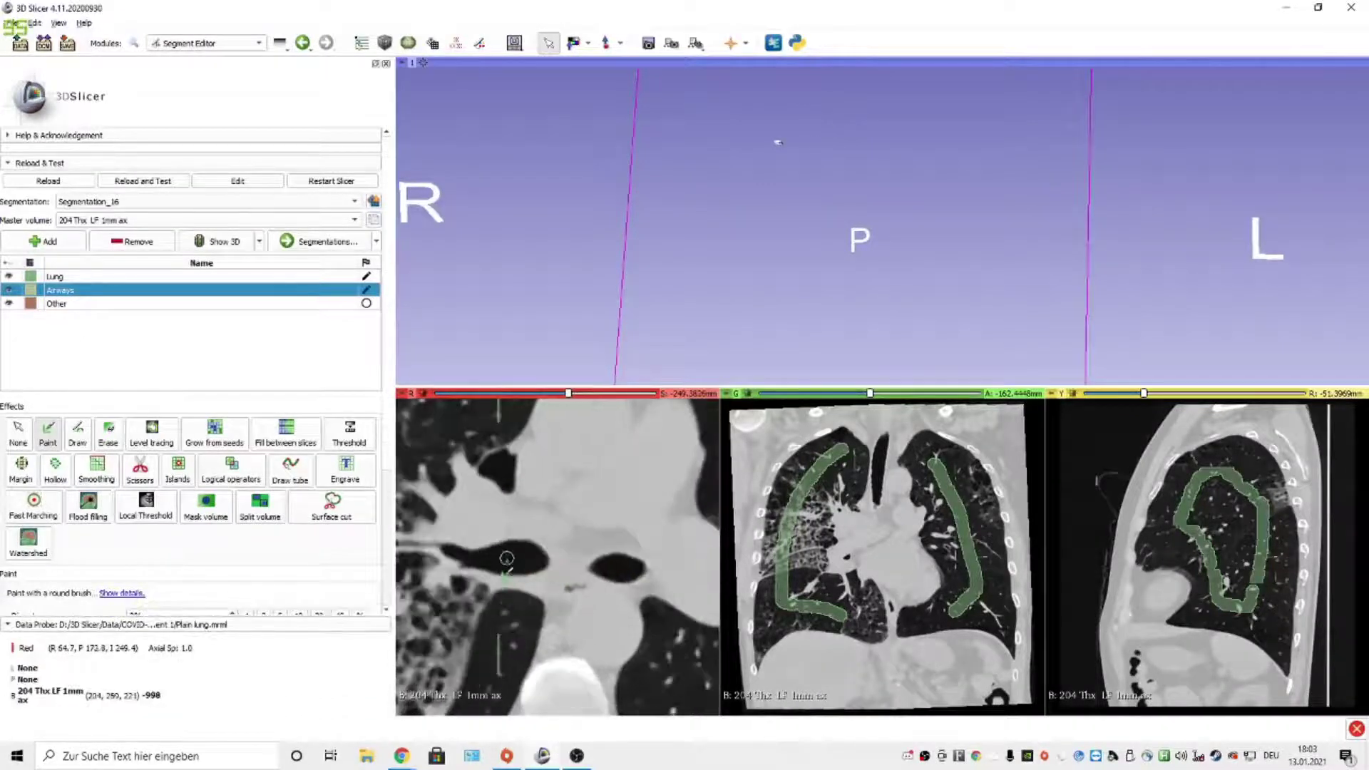
scroll(592, 571, down, 4)
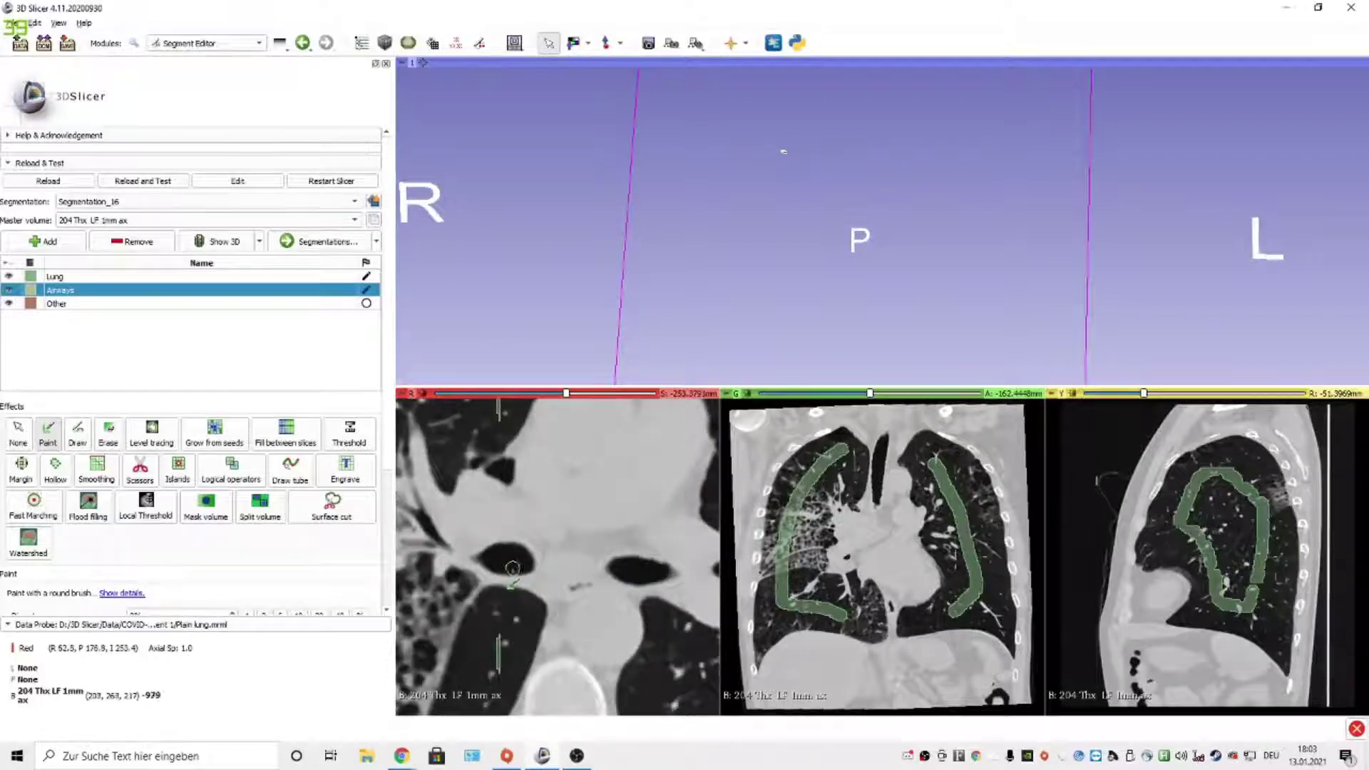
click(502, 558)
click(633, 568)
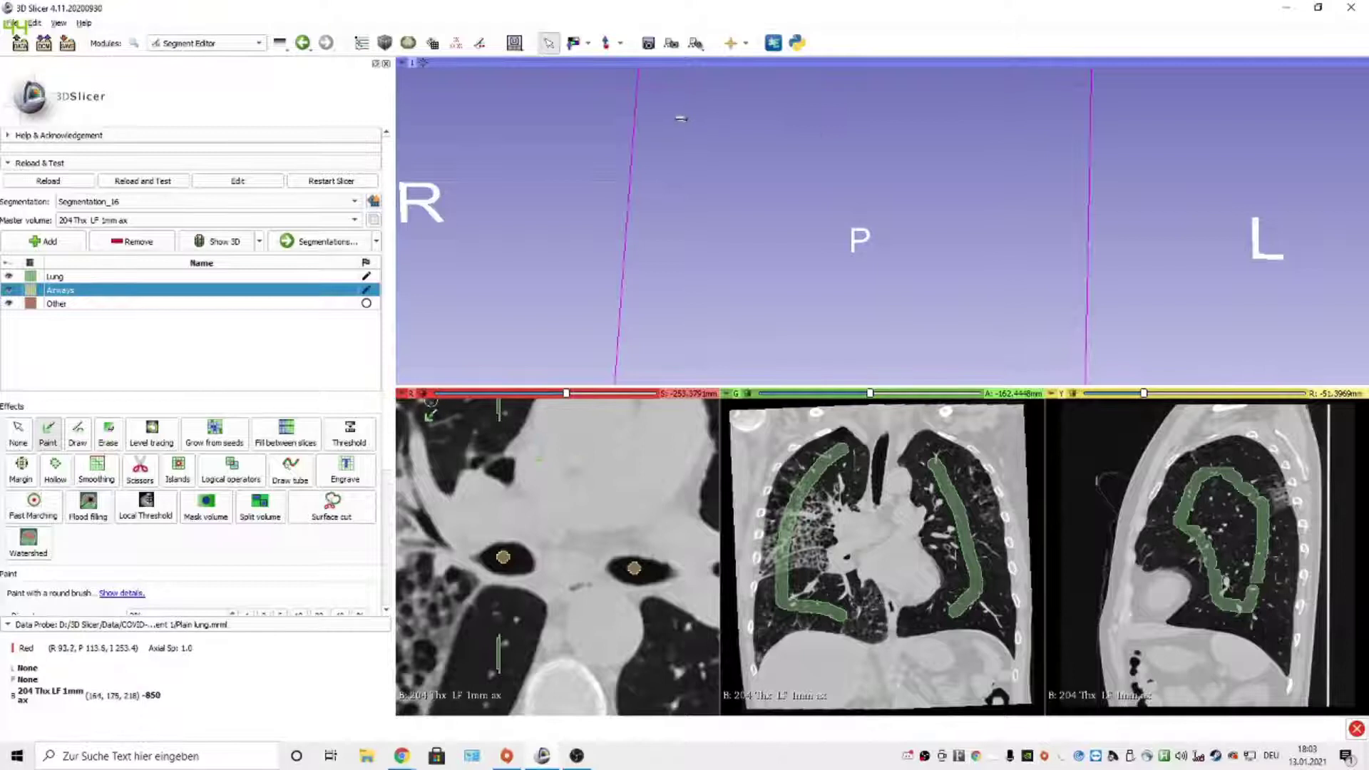
scroll(428, 406, down, 10)
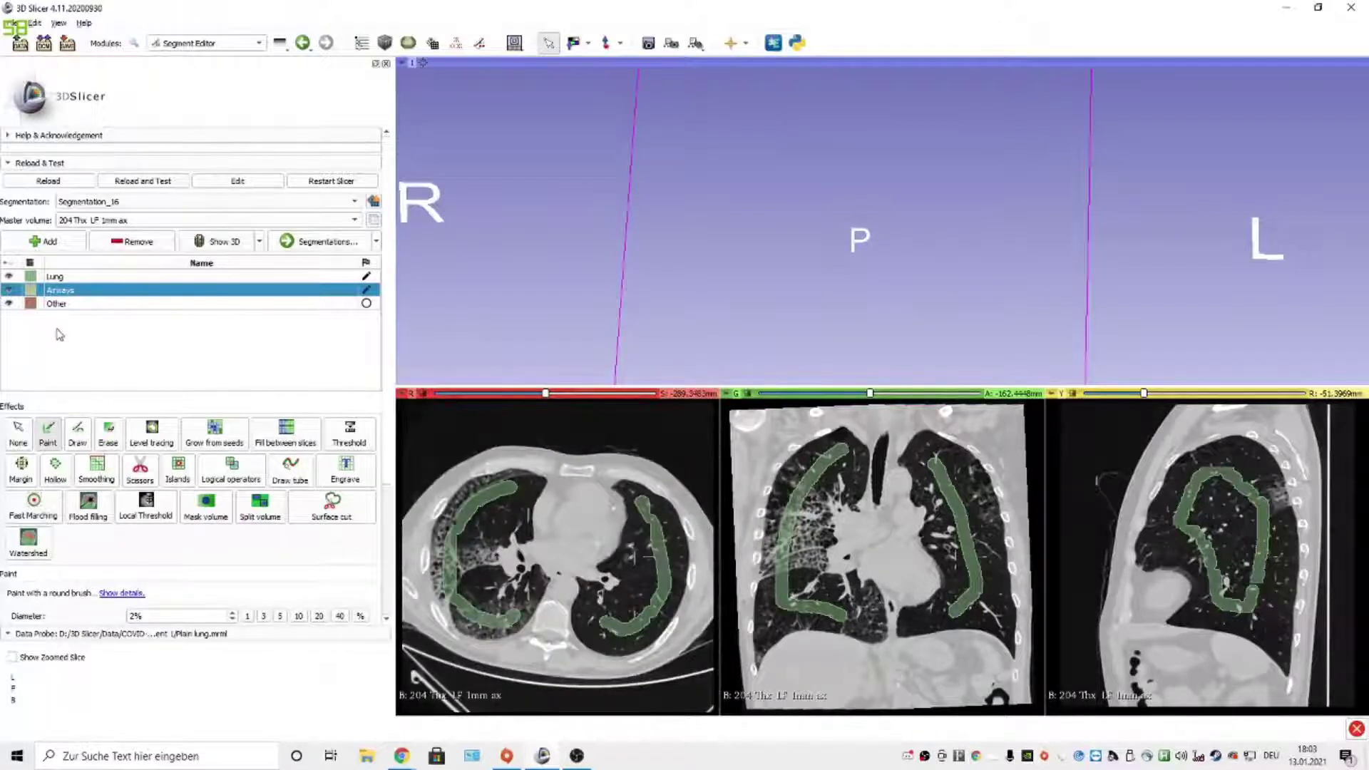
click(63, 305)
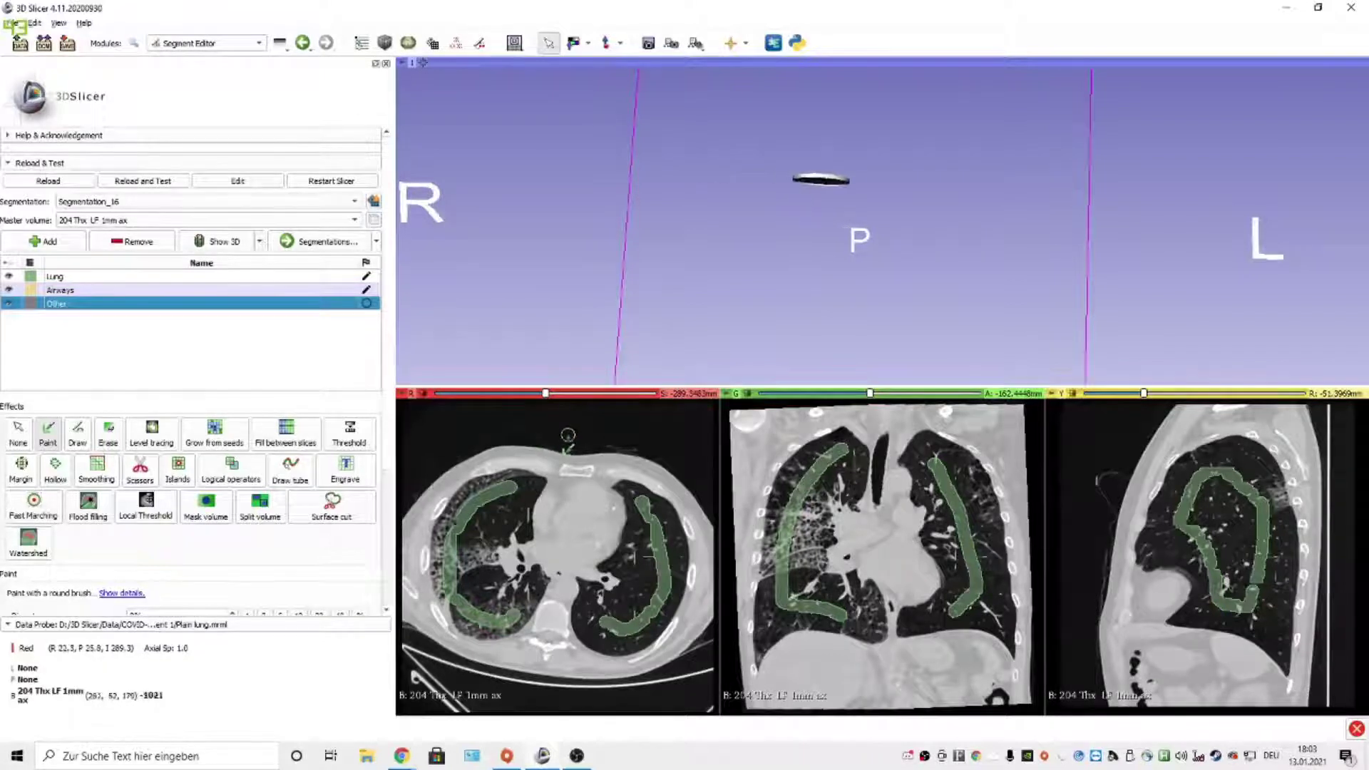
Paint Other strokes around the axial chest wall and along the coronal chest wall and diaphragm
mouse_move(599, 451)
mouse_down()
mouse_move(508, 447)
mouse_move(439, 485)
mouse_move(405, 546)
mouse_move(433, 643)
mouse_move(483, 672)
mouse_move(526, 663)
mouse_move(548, 638)
mouse_move(582, 688)
mouse_move(610, 693)
mouse_move(637, 690)
mouse_move(693, 636)
mouse_up()
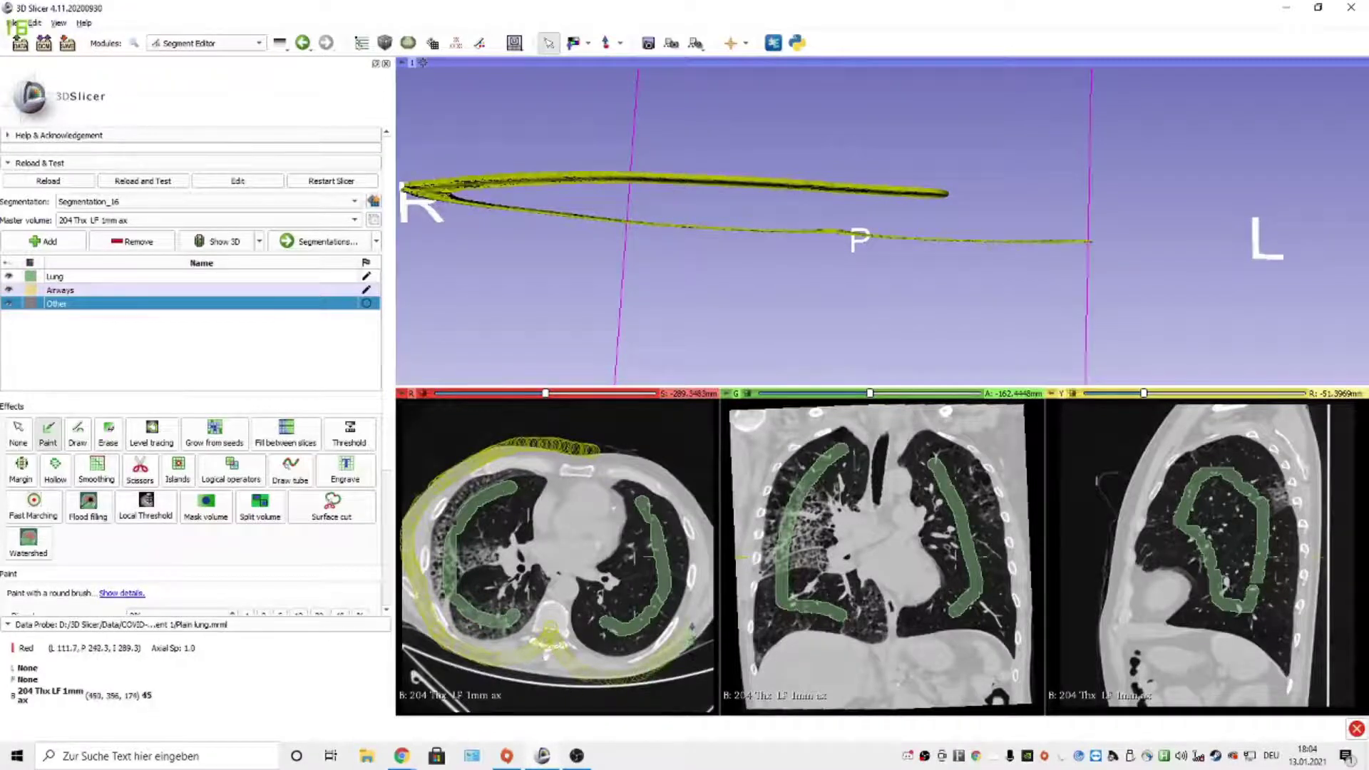
mouse_move(706, 586)
mouse_down()
mouse_move(710, 538)
mouse_move(670, 477)
mouse_move(589, 463)
mouse_up()
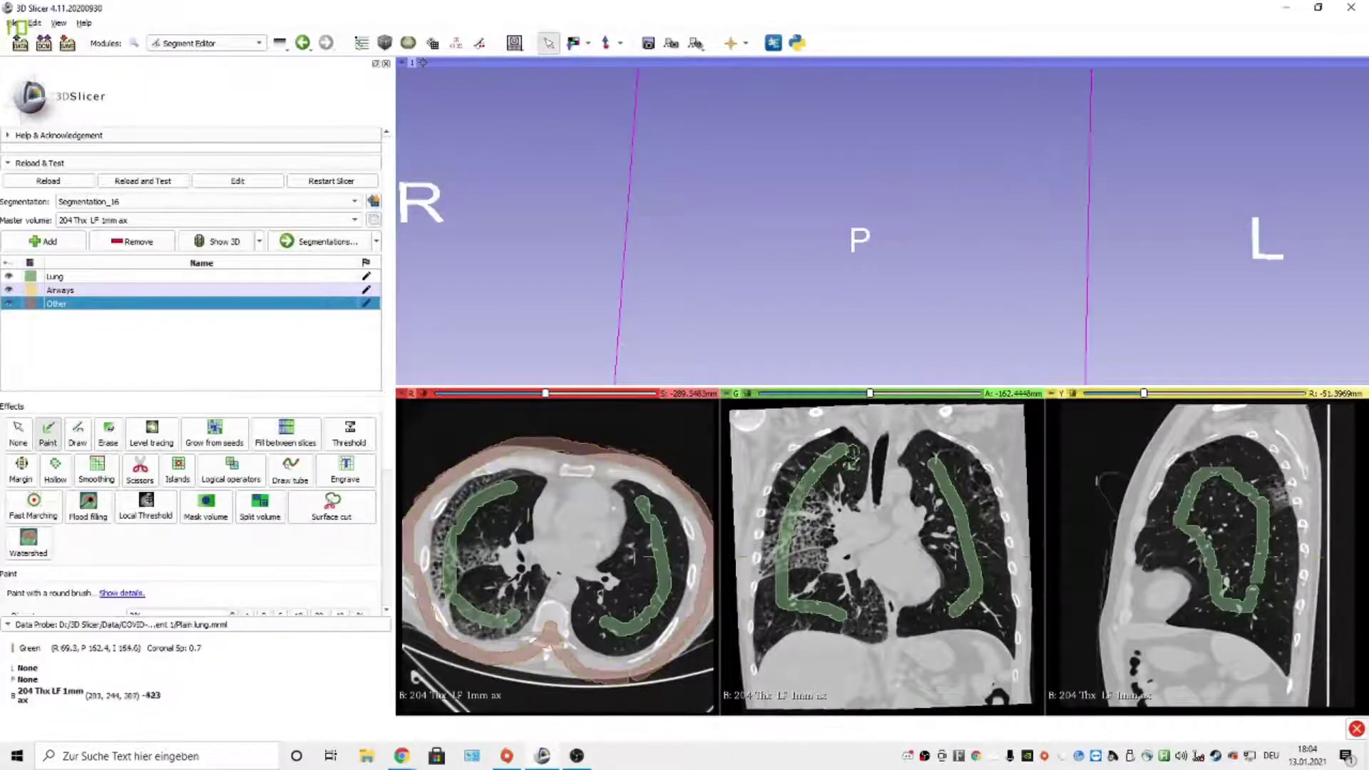
mouse_move(795, 427)
mouse_down()
mouse_move(752, 491)
mouse_move(734, 692)
mouse_move(741, 703)
mouse_move(793, 665)
mouse_move(845, 664)
mouse_up()
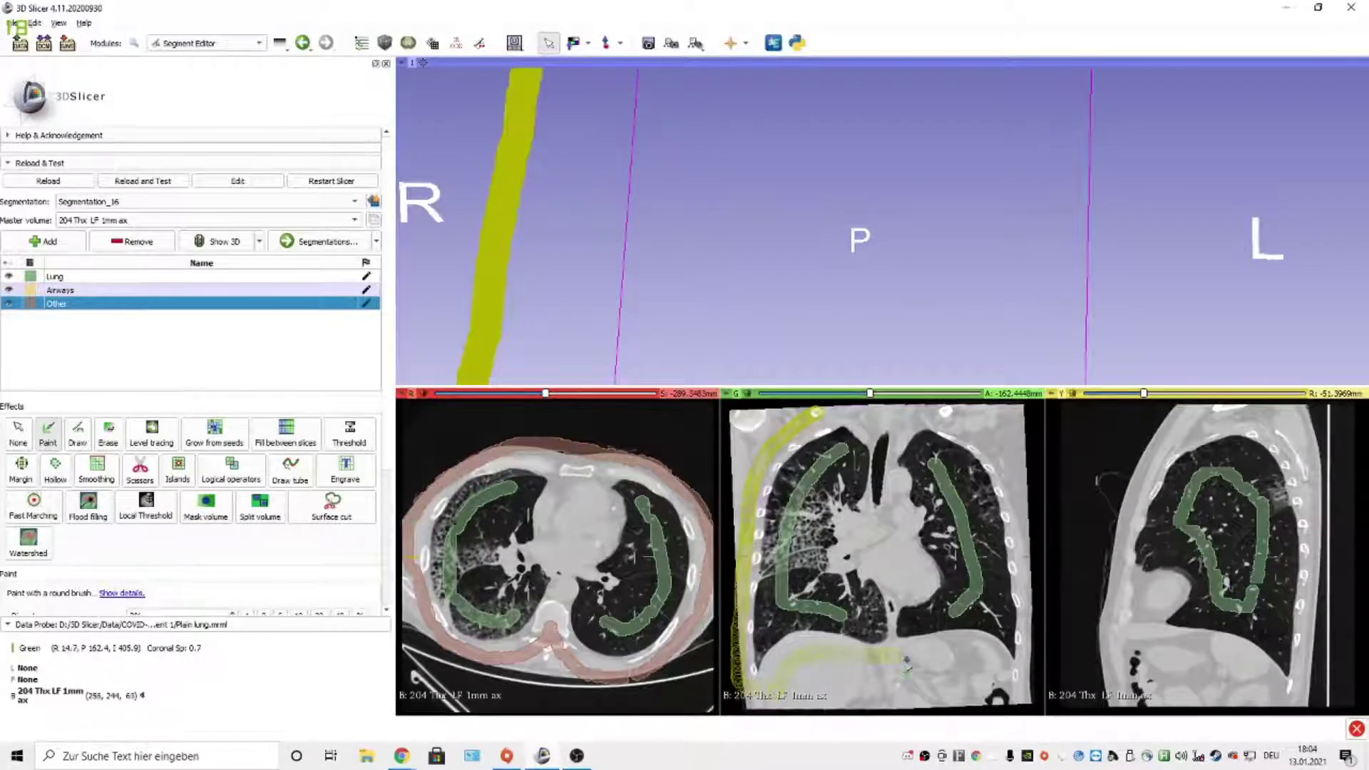
mouse_move(989, 668)
mouse_down()
mouse_move(1032, 666)
mouse_move(1035, 573)
mouse_move(990, 435)
mouse_move(945, 414)
mouse_move(820, 414)
mouse_up()
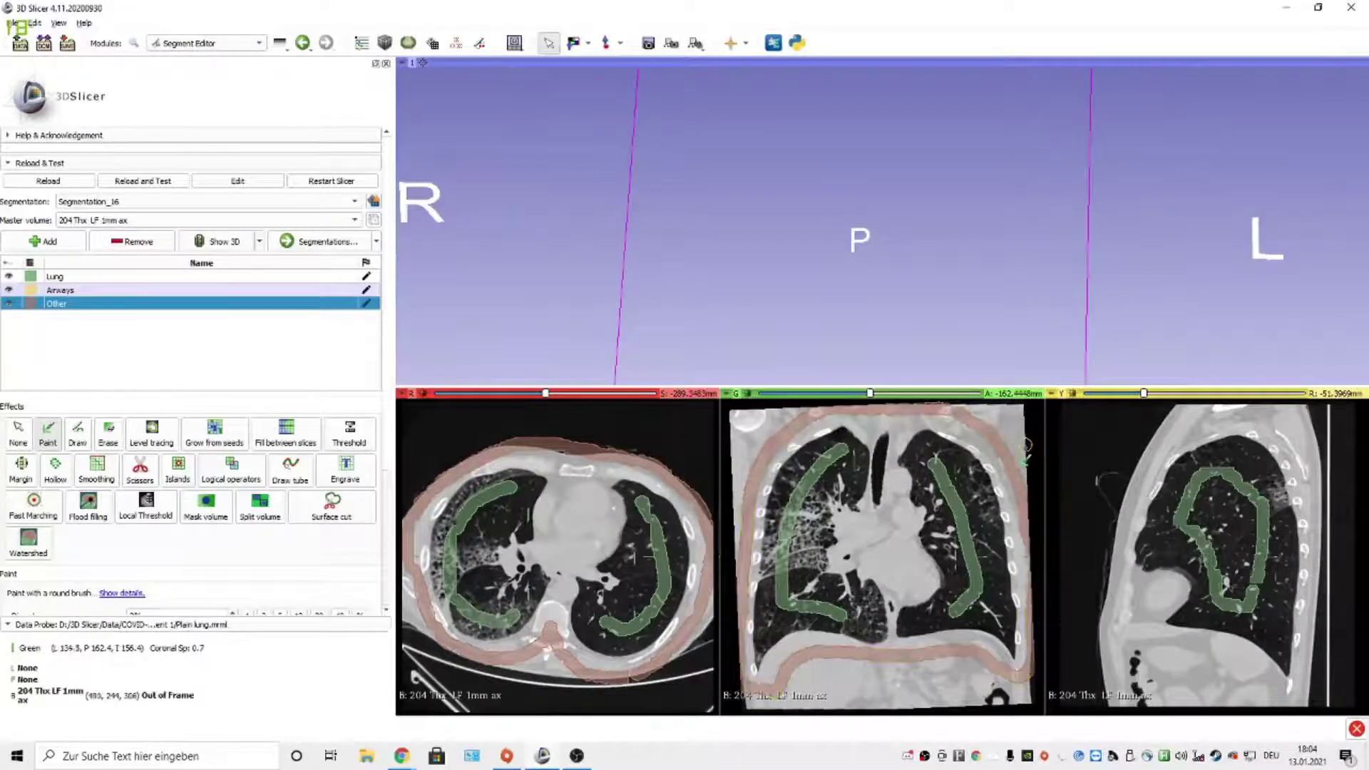
Outline the chest wall with Other strokes in sagittal slices through both lungs
mouse_move(1203, 424)
mouse_down()
mouse_move(1152, 460)
mouse_move(1115, 620)
mouse_move(1278, 698)
mouse_move(1303, 698)
mouse_move(1311, 661)
mouse_move(1315, 499)
mouse_move(1296, 450)
mouse_up()
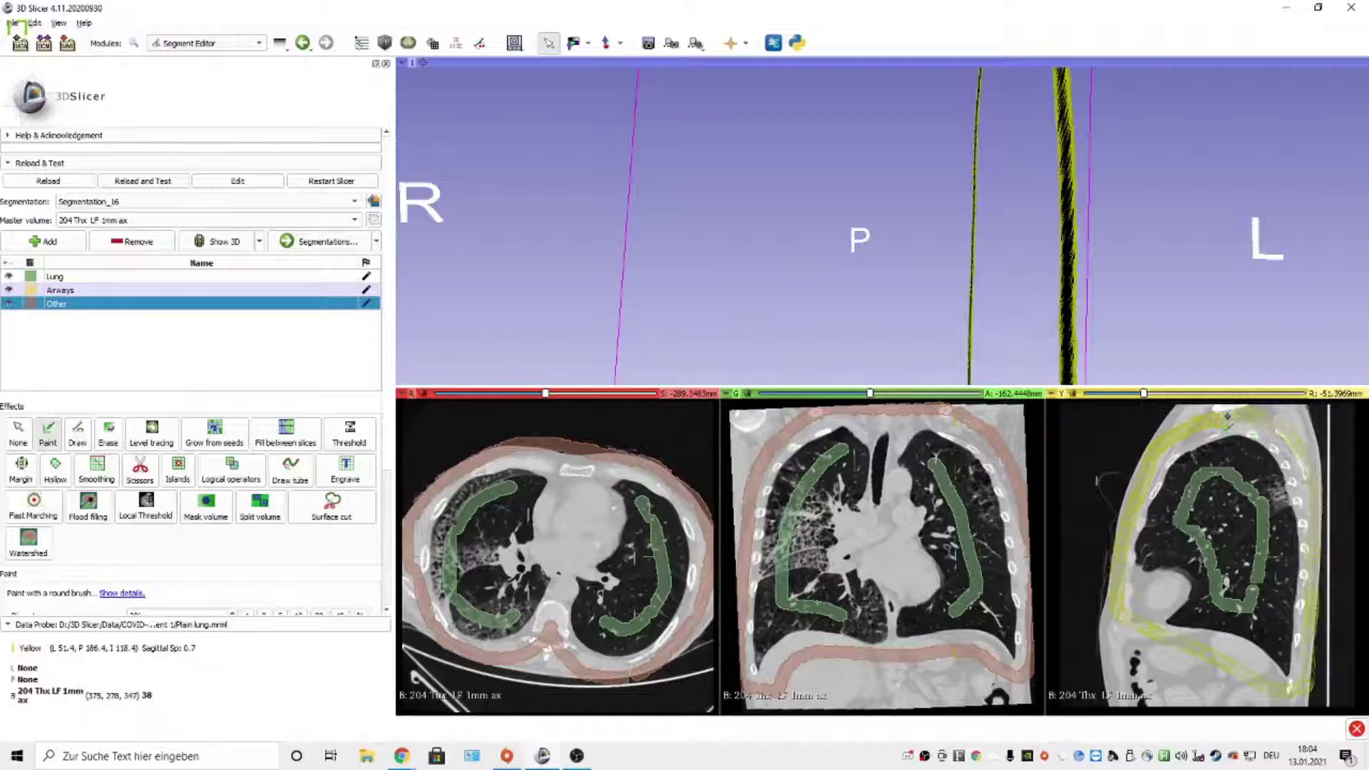
drag(1227, 416, 1223, 418)
drag(1143, 393, 1226, 393)
mouse_move(1135, 467)
mouse_down()
mouse_move(1088, 603)
mouse_move(1116, 639)
mouse_move(1204, 659)
mouse_move(1247, 700)
mouse_move(1294, 690)
mouse_up()
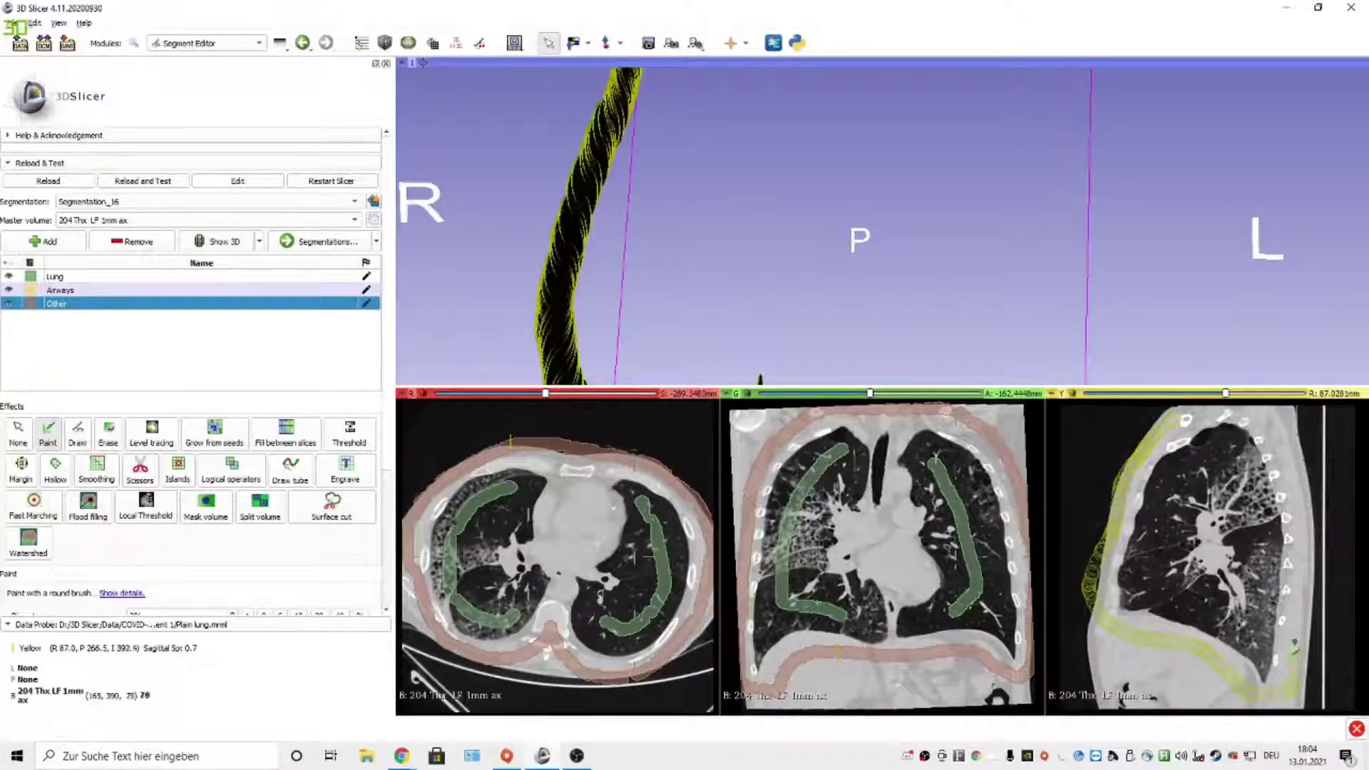
drag(1295, 624, 1290, 453)
drag(1236, 415, 1174, 419)
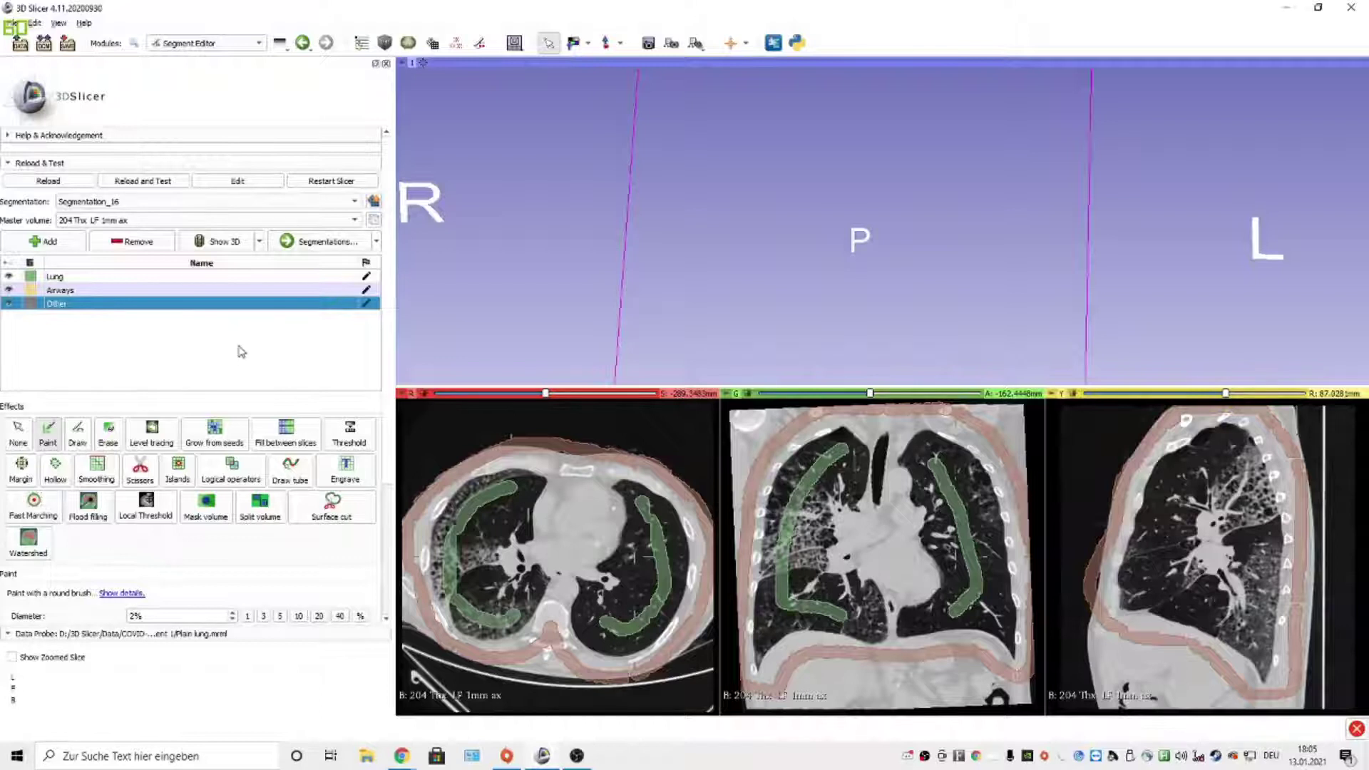
Apply Grow from seeds with editable area Everywhere and Overwrite all, and initialize the preview
click(216, 433)
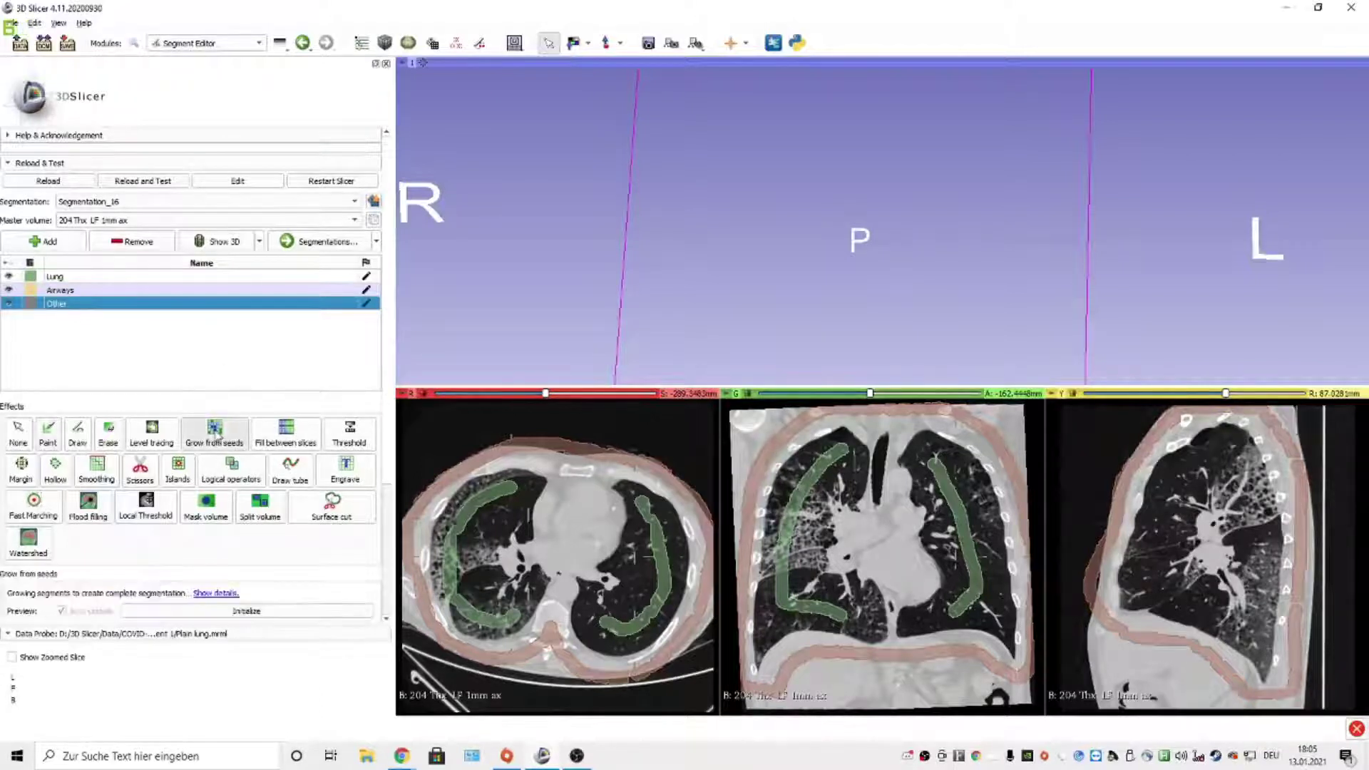
scroll(215, 433, down, 5)
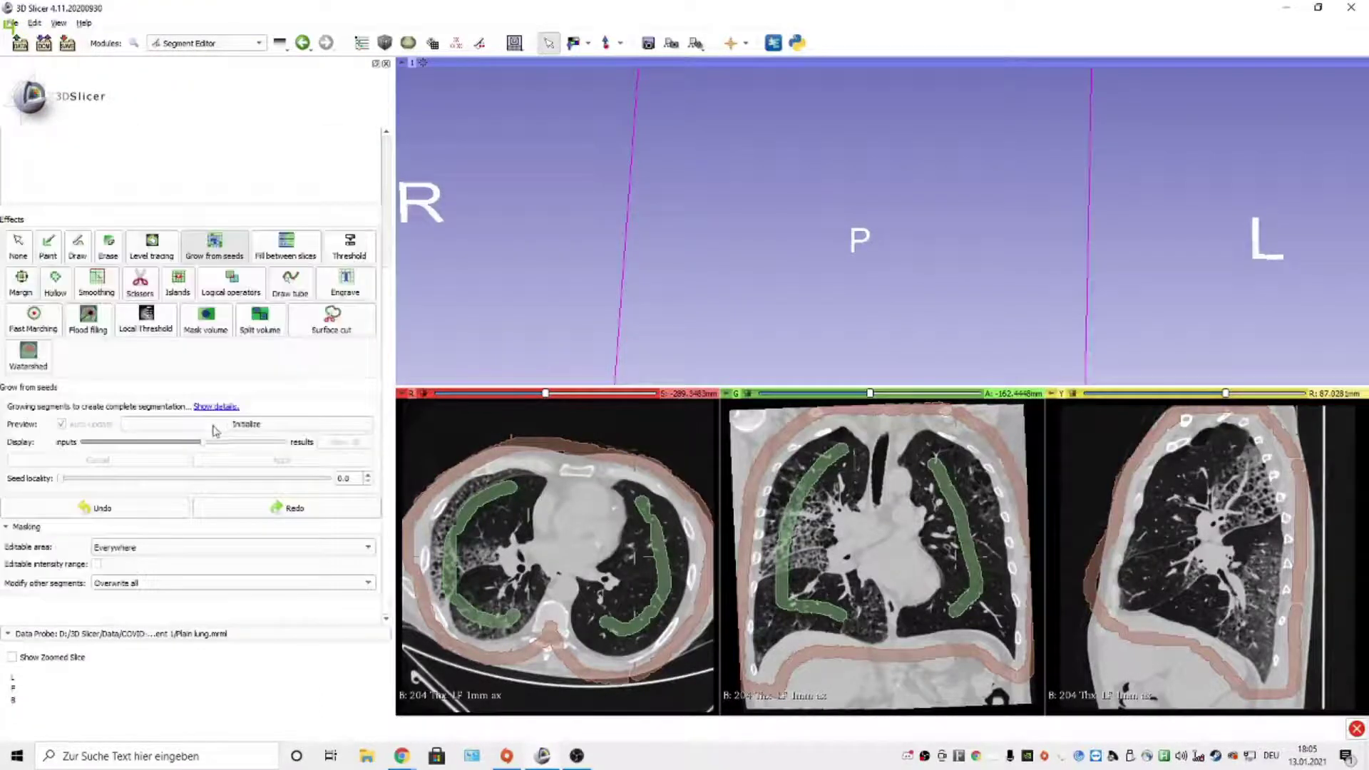
click(119, 551)
click(118, 556)
click(151, 586)
click(151, 586)
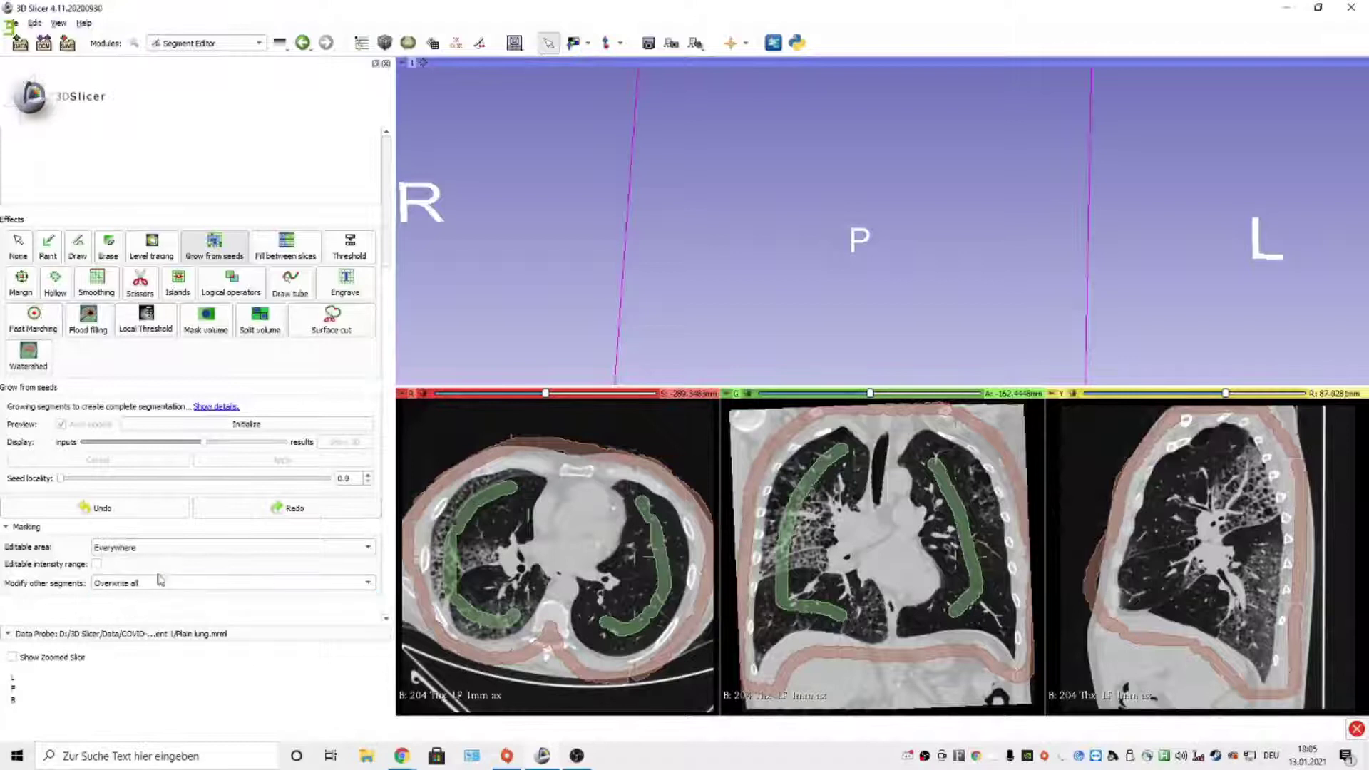
click(251, 425)
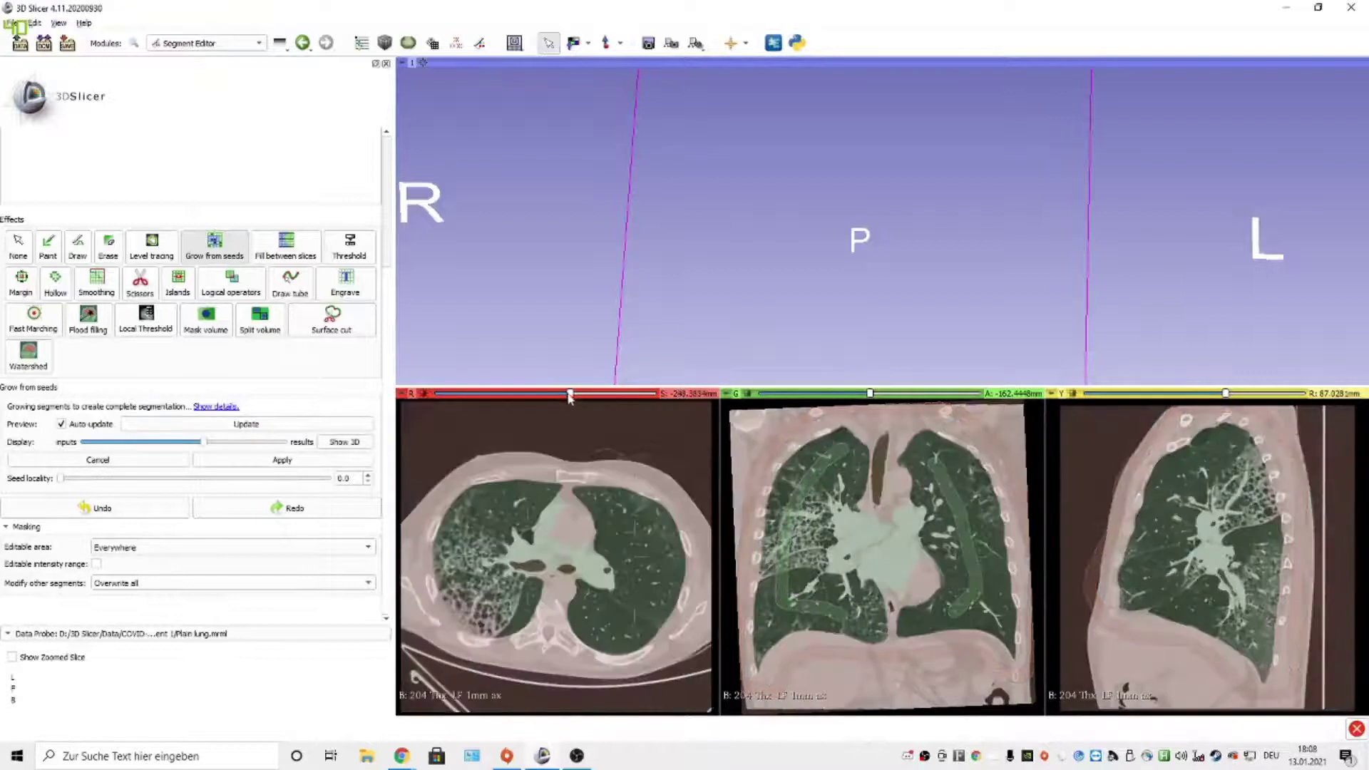
Move through axial and coronal slices to inspect the grown preview filling the lungs and airways
drag(571, 394, 533, 394)
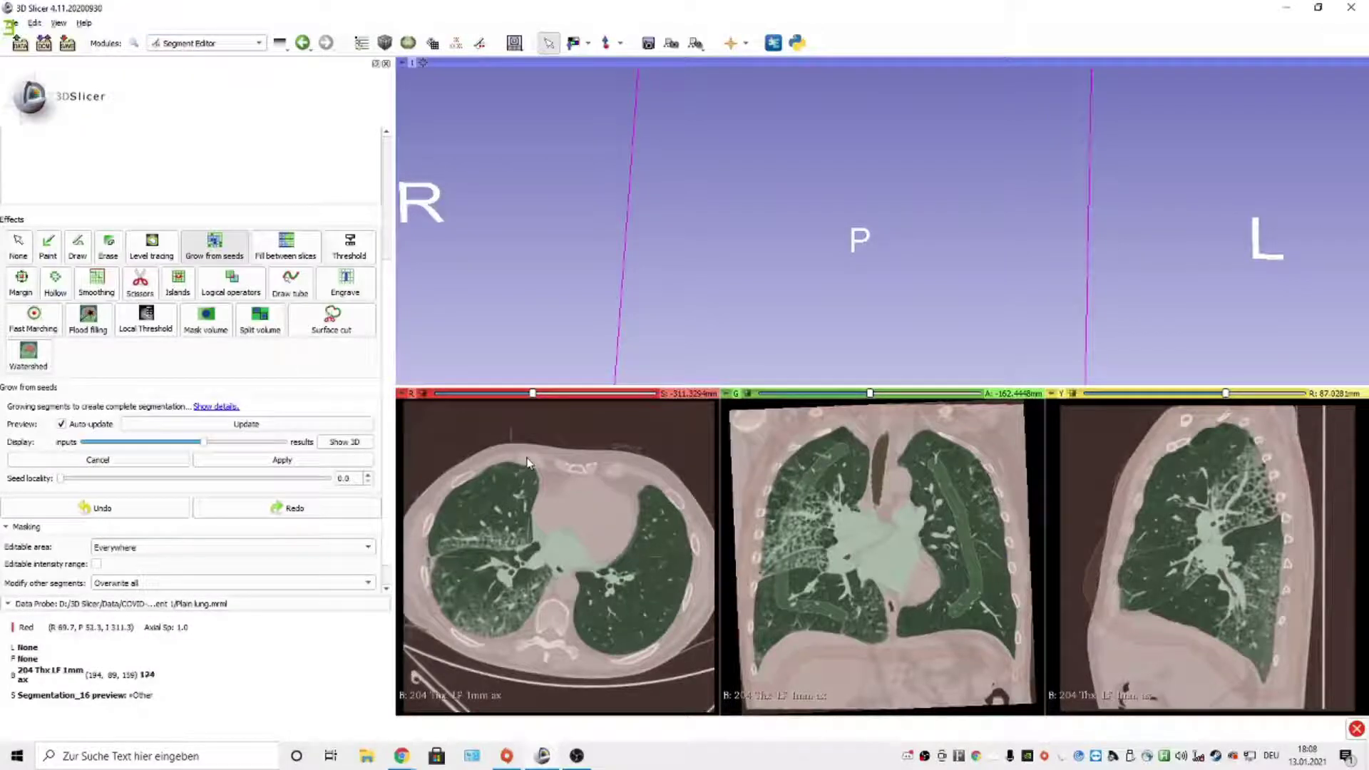
drag(534, 396, 575, 395)
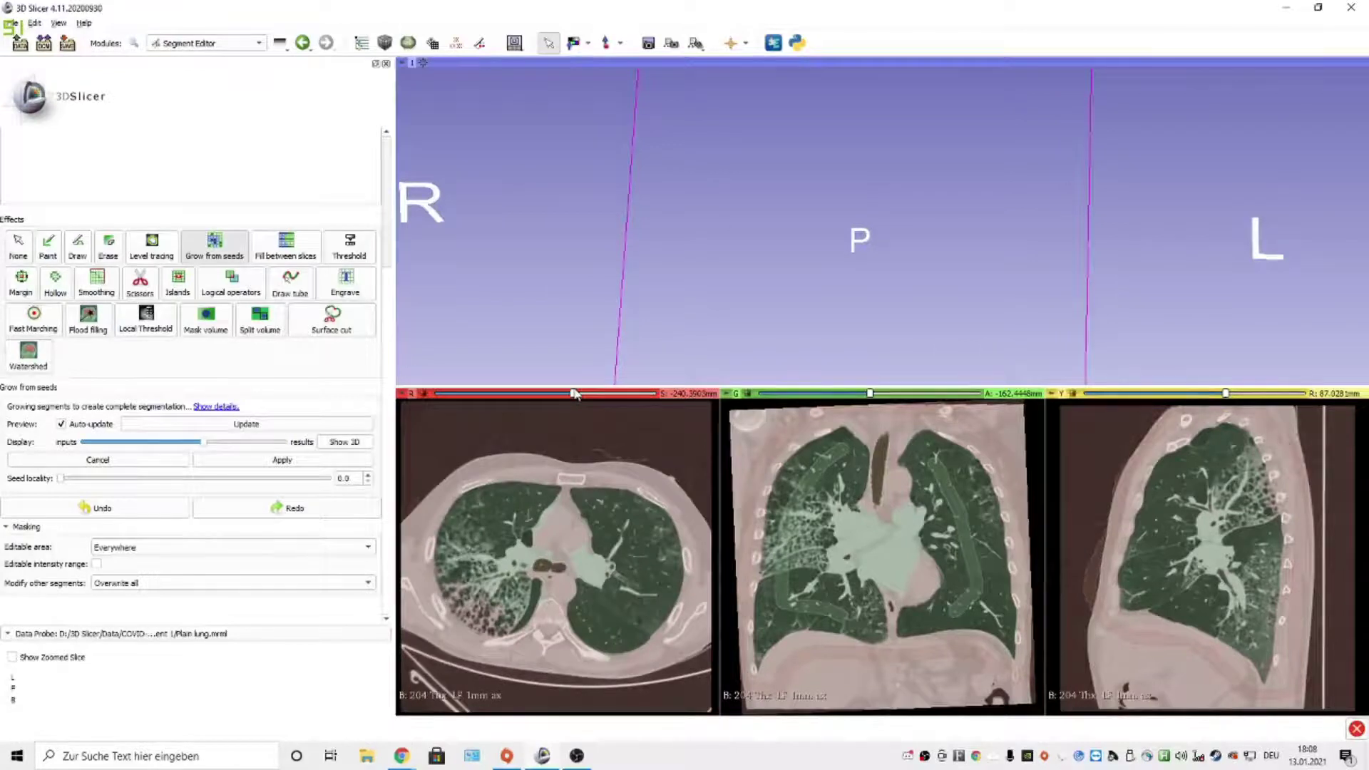
drag(575, 394, 578, 396)
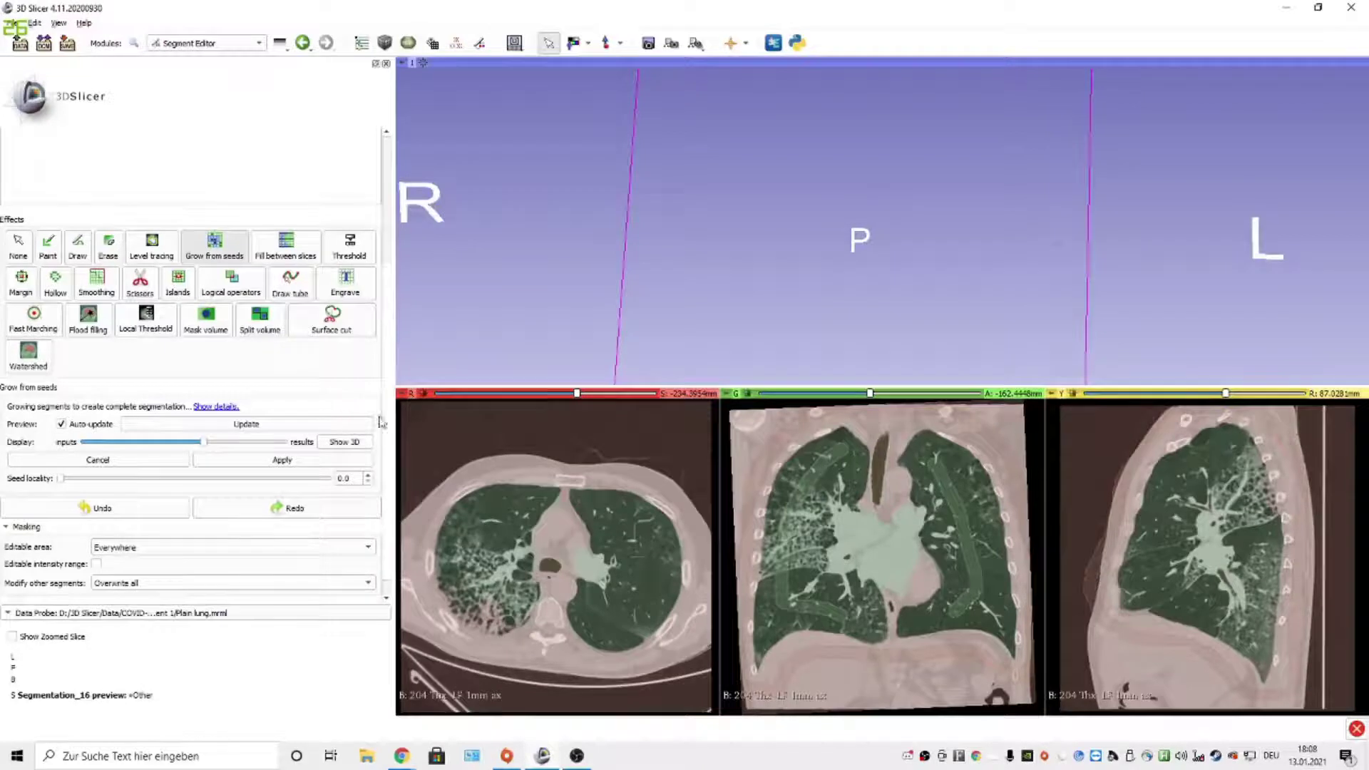
mouse_move(869, 393)
mouse_down()
mouse_move(826, 396)
mouse_move(912, 401)
mouse_move(862, 397)
mouse_move(881, 399)
mouse_up()
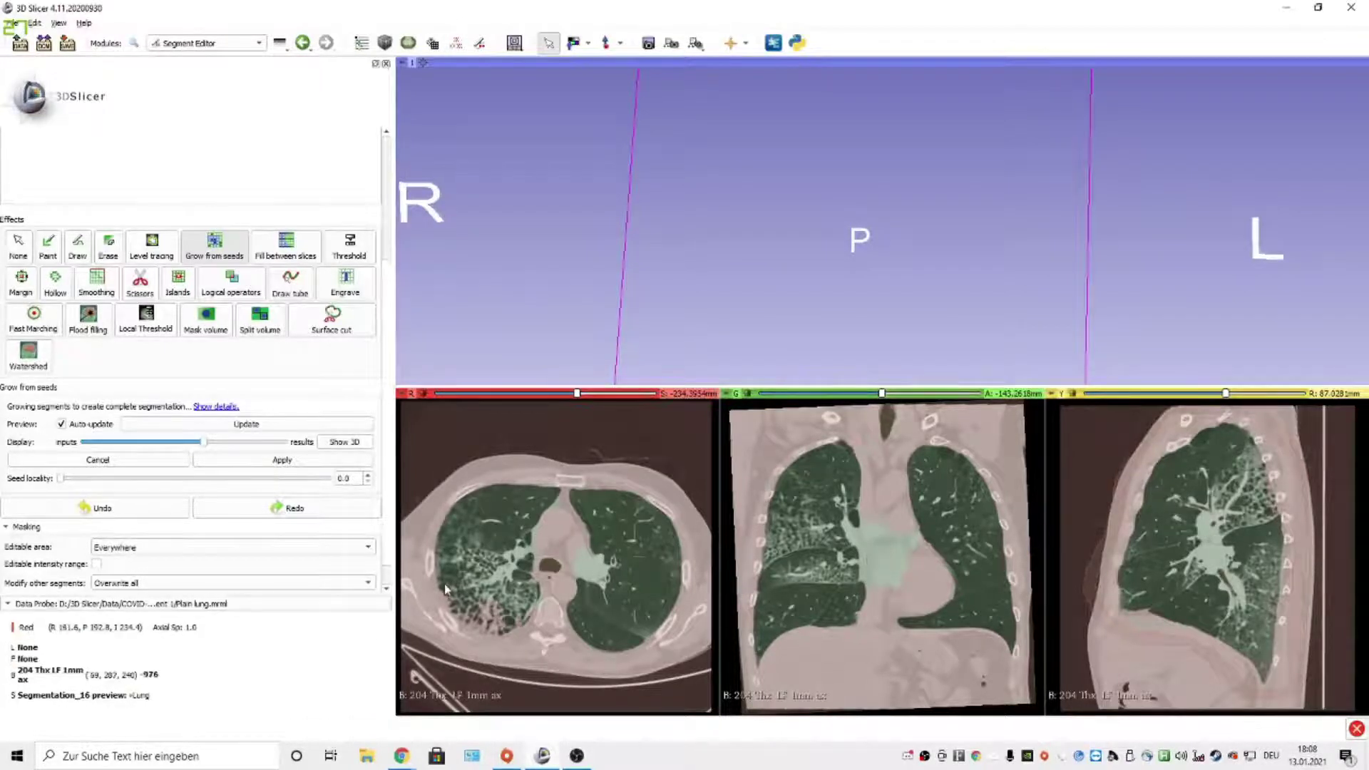
scroll(140, 457, up, 5)
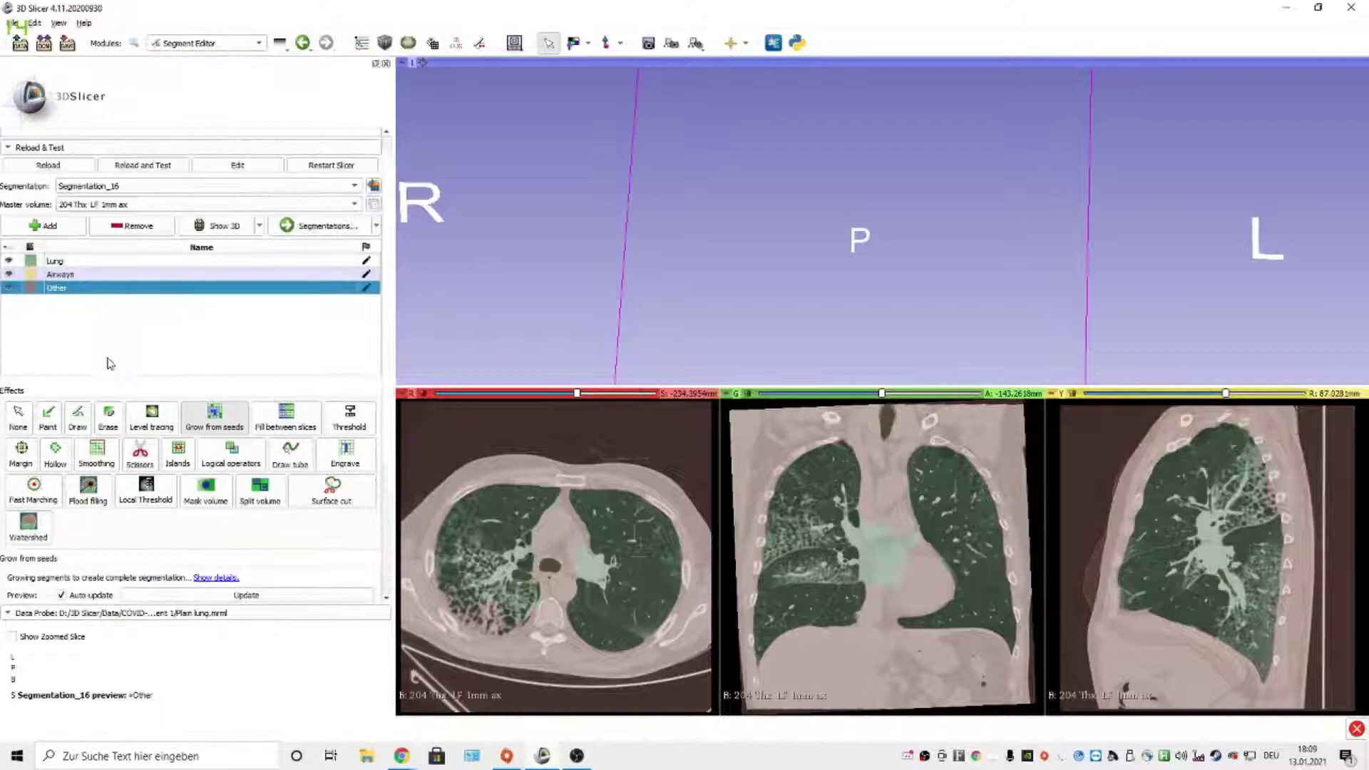
Select Lung and paint extra Lung seeds in the dense diseased area of the right lung
click(54, 262)
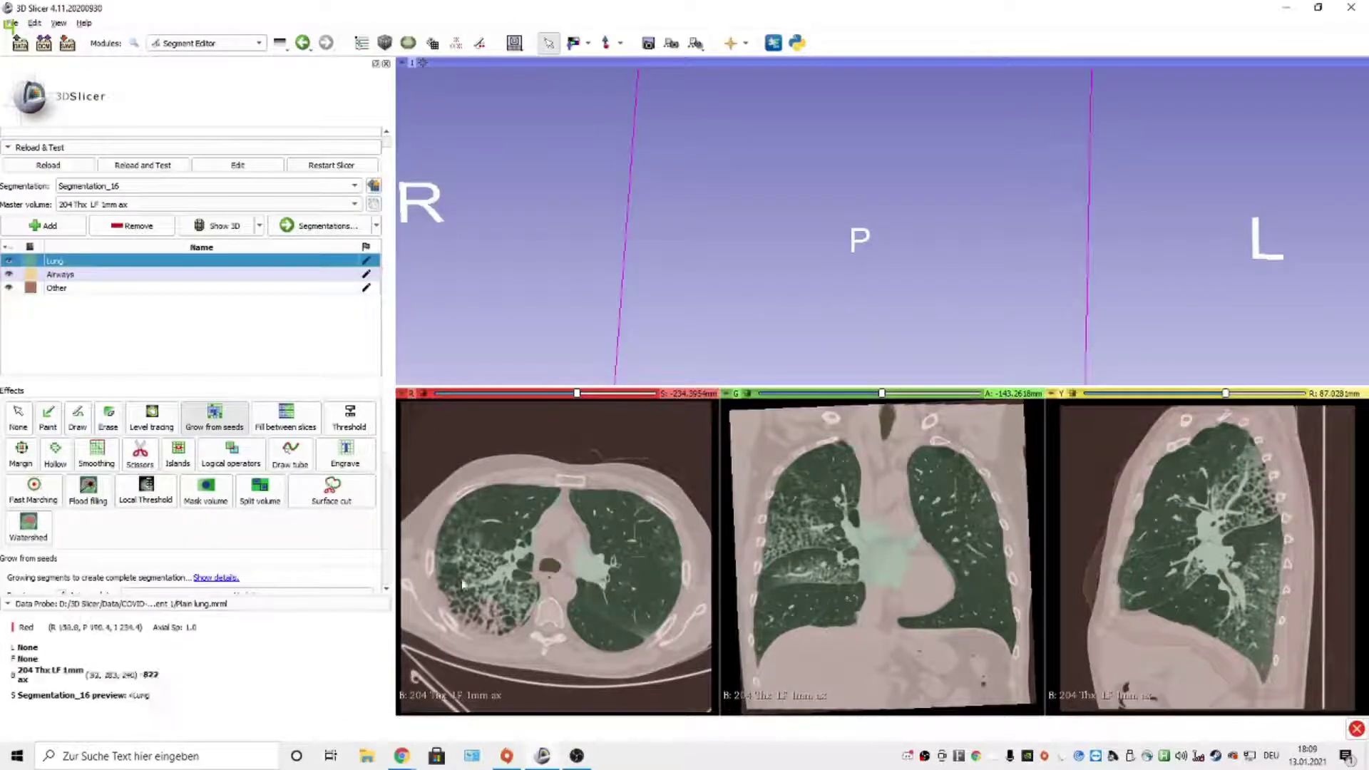
ctrl+scroll(482, 561, up, 2)
ctrl+scroll(482, 561, up, 1)
middle_drag(499, 561, 561, 487)
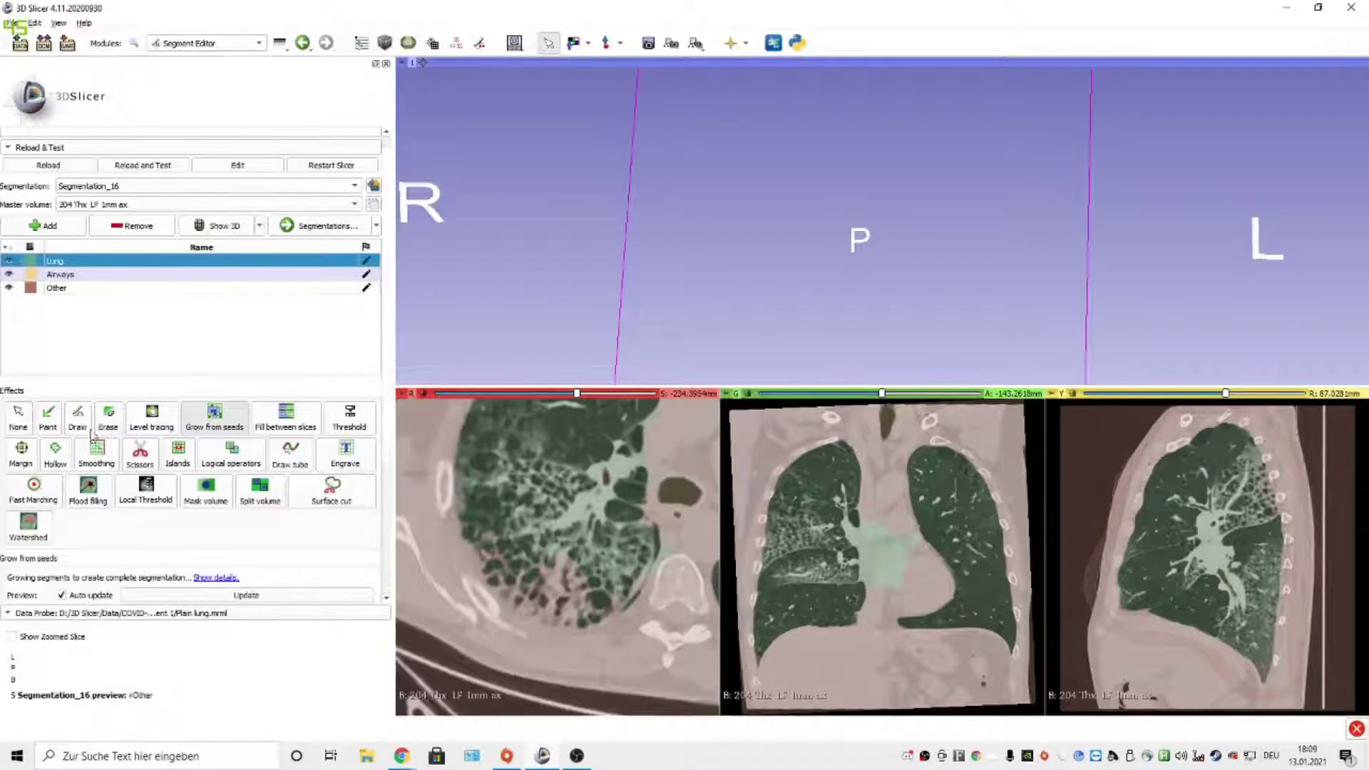
click(44, 427)
mouse_move(507, 497)
mouse_down()
mouse_move(532, 568)
mouse_move(586, 595)
mouse_up()
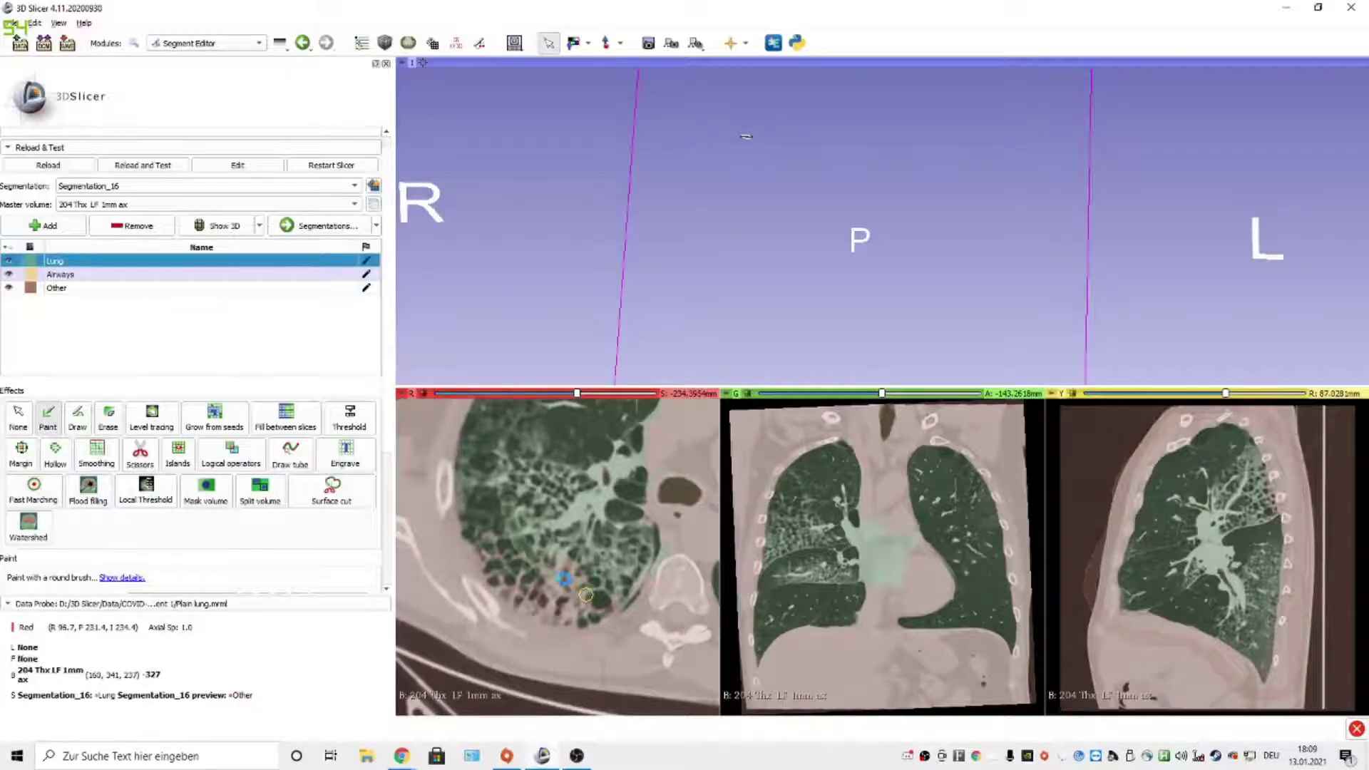
click(594, 578)
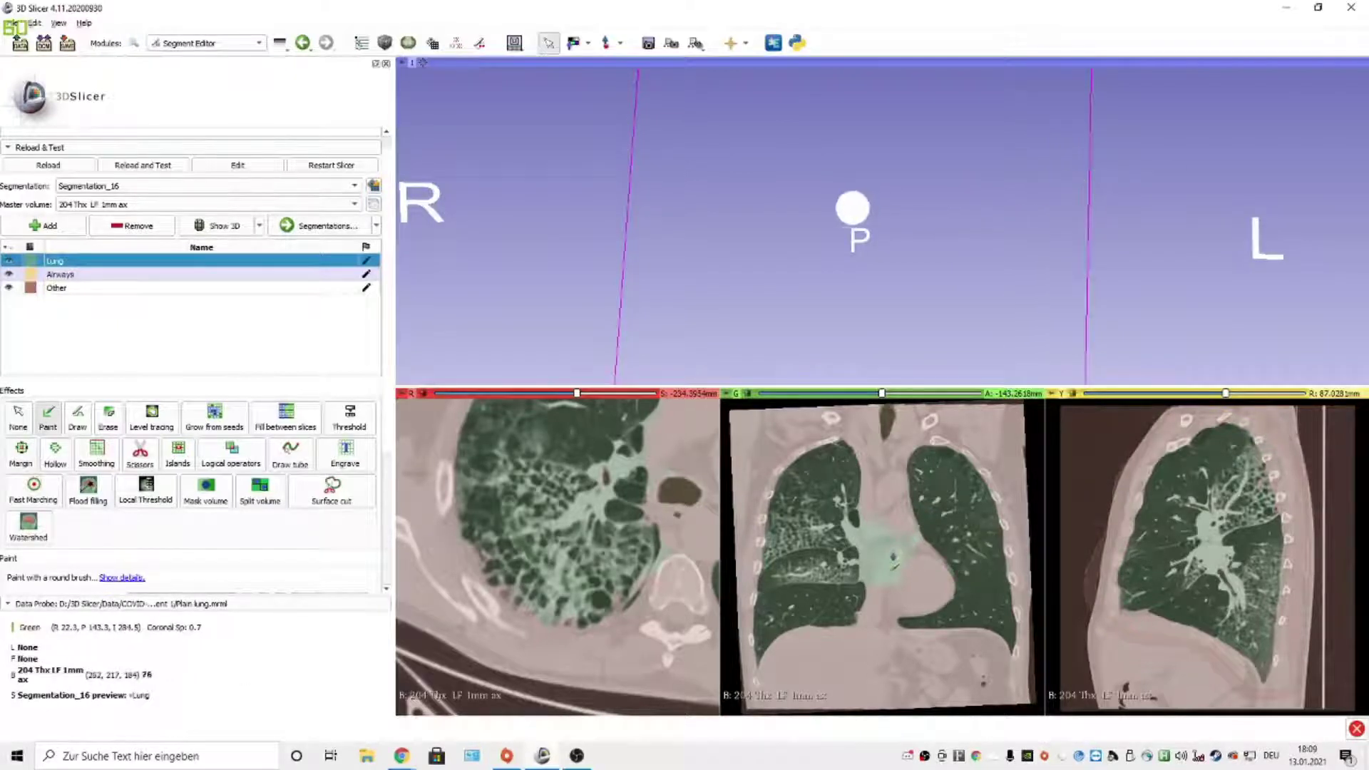
ctrl+scroll(893, 563, up, 2)
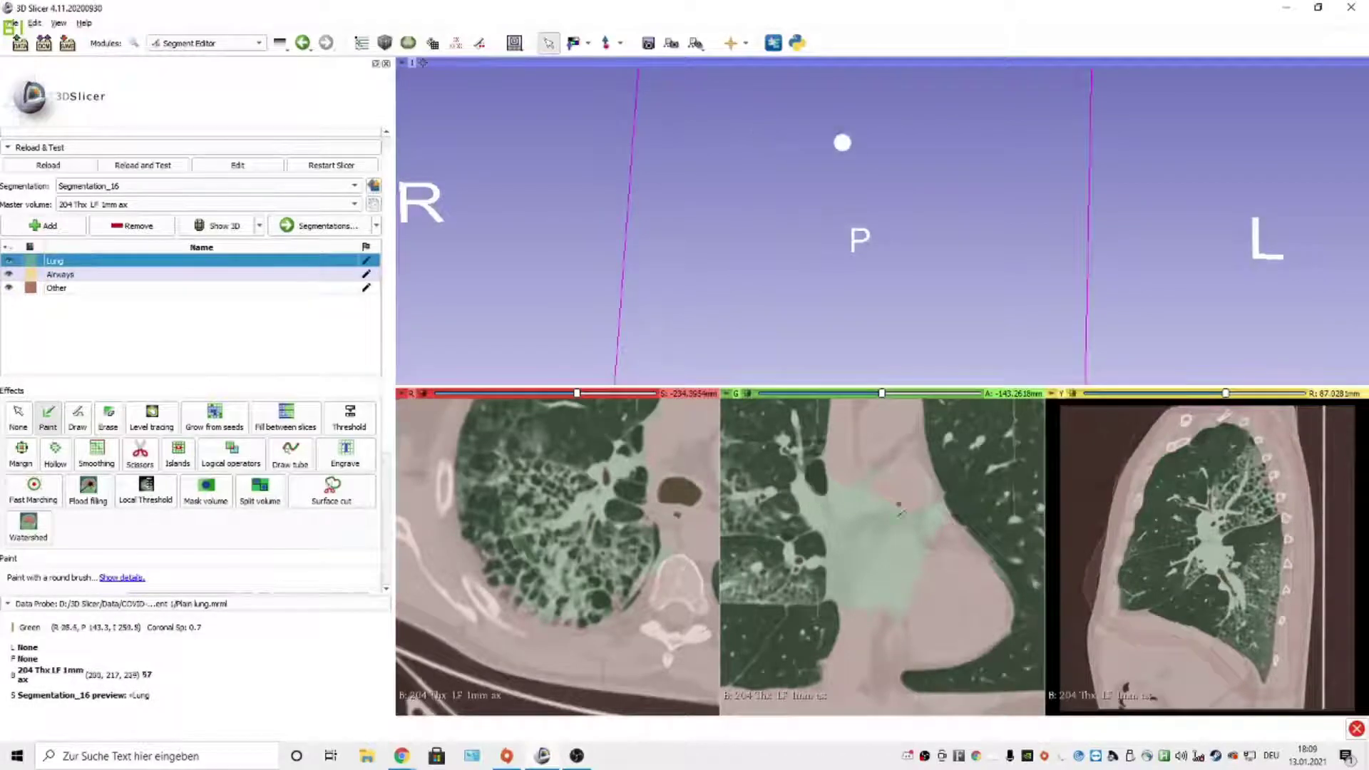
Paint an Other stroke on the coronal slice, then undo it with Ctrl+Z
click(59, 289)
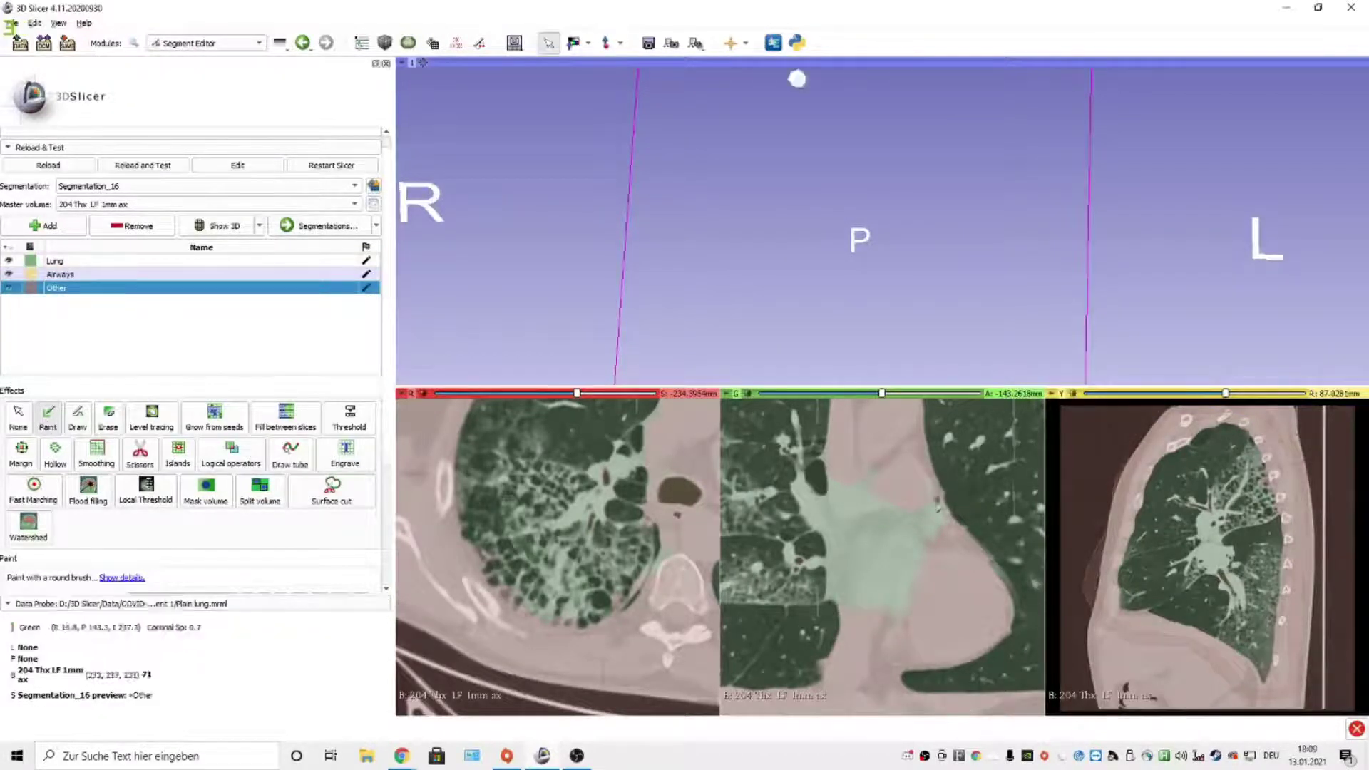
mouse_move(852, 468)
mouse_down()
mouse_move(849, 560)
mouse_move(864, 603)
mouse_move(903, 615)
mouse_move(884, 524)
mouse_up()
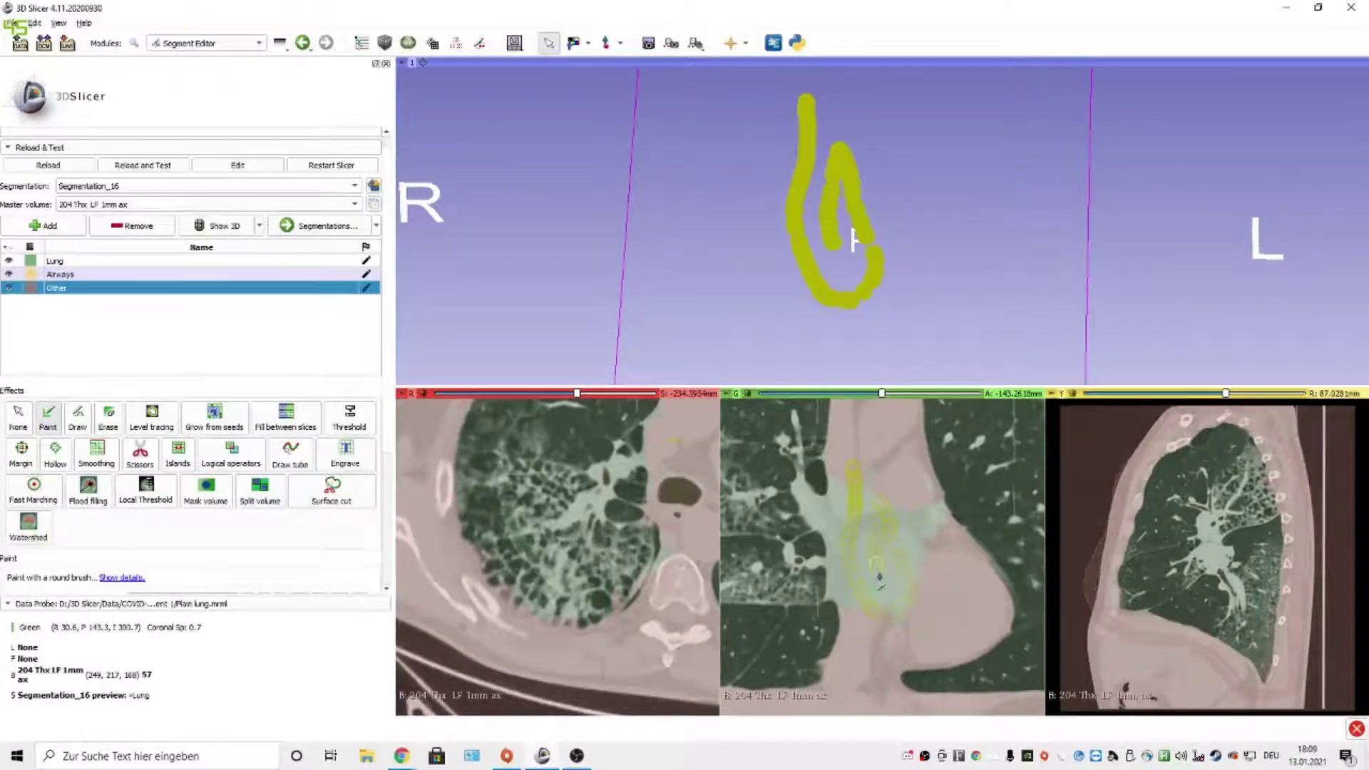
key(ctrl+z)
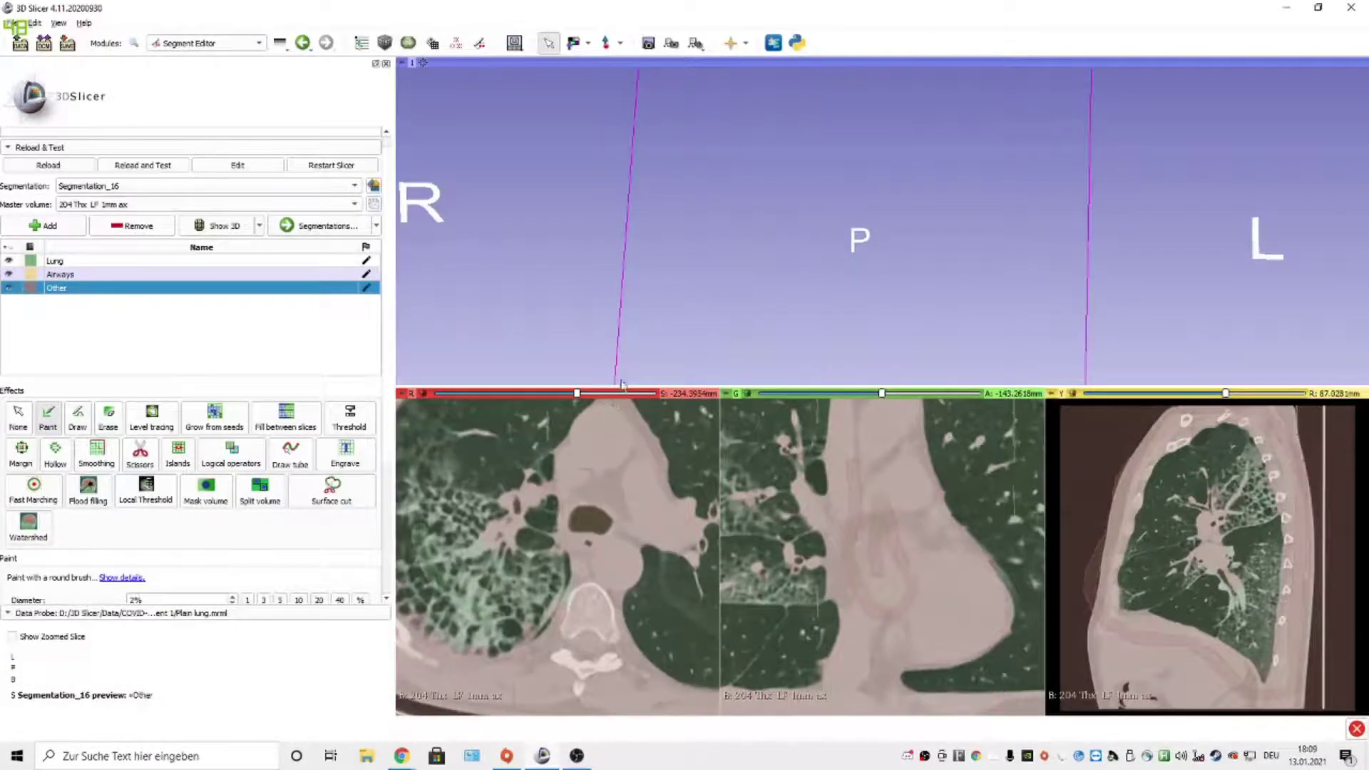
Bring a main bronchus into view on an upper axial slice and select the Airways segment
drag(577, 395, 538, 407)
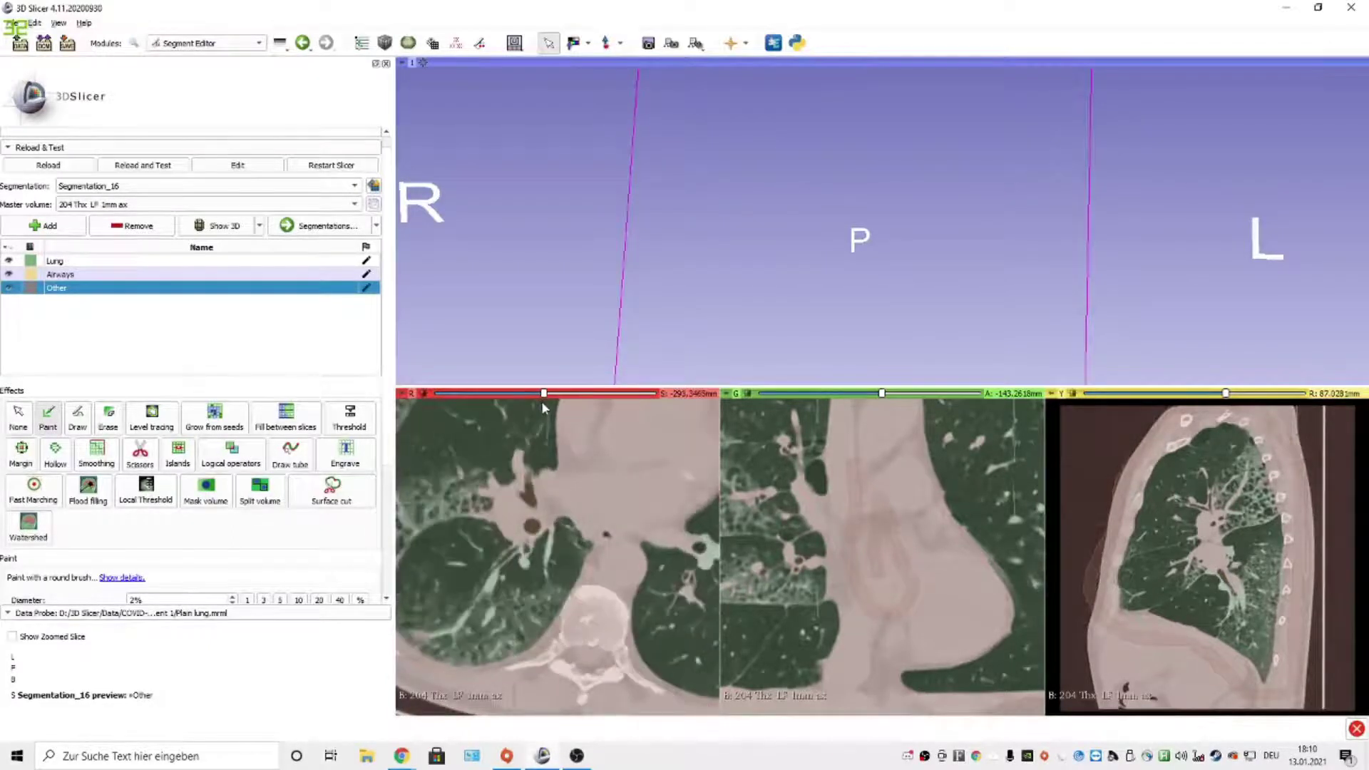
scroll(499, 492, up, 3)
drag(537, 393, 528, 400)
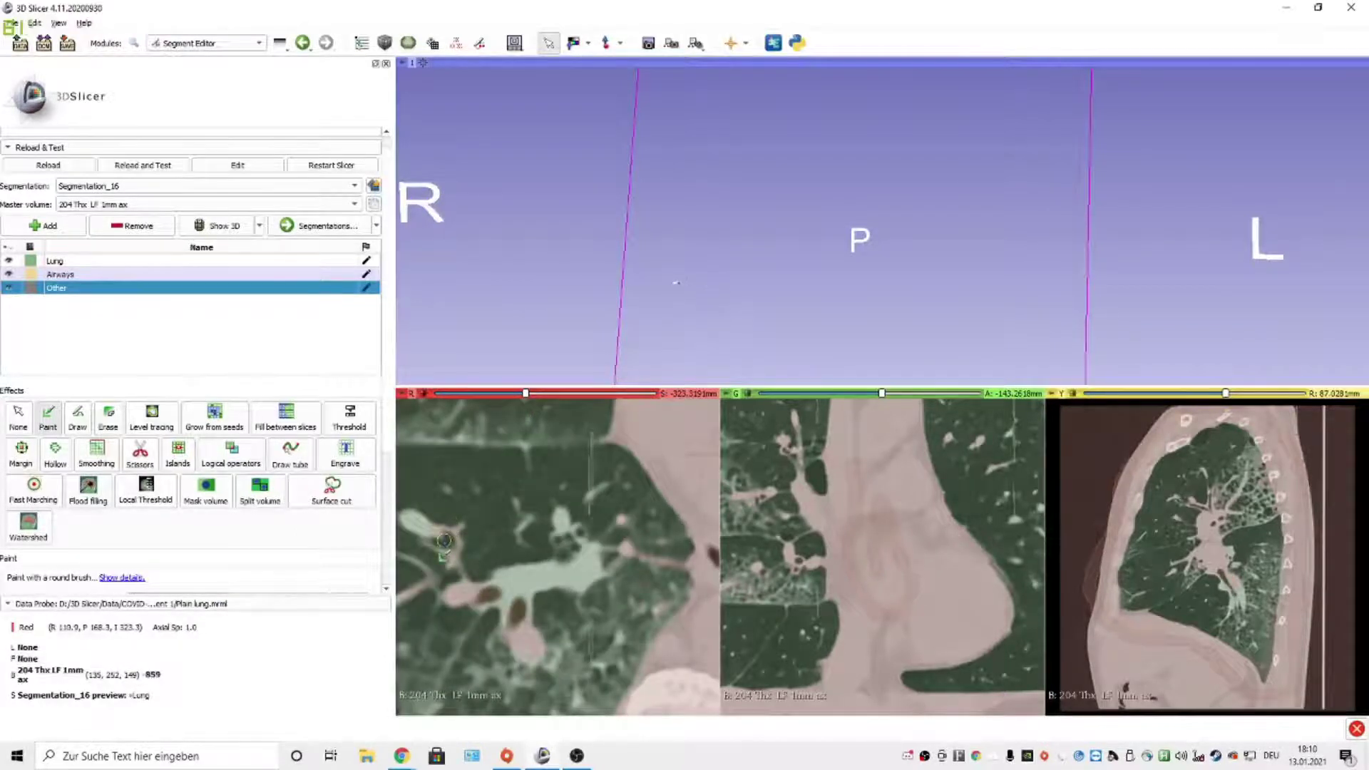
drag(525, 393, 547, 394)
middle_drag(533, 462, 556, 542)
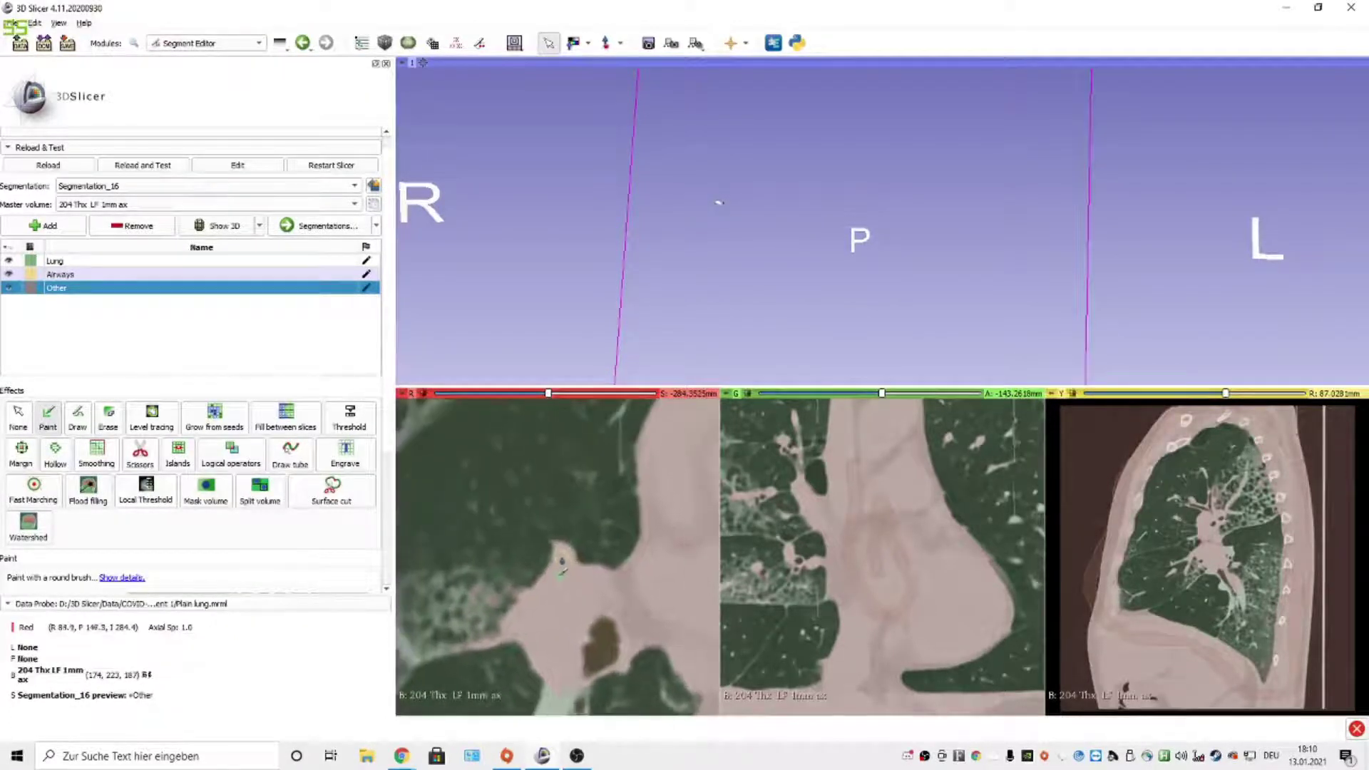
middle_drag(613, 419, 527, 460)
ctrl+scroll(535, 467, down, 5)
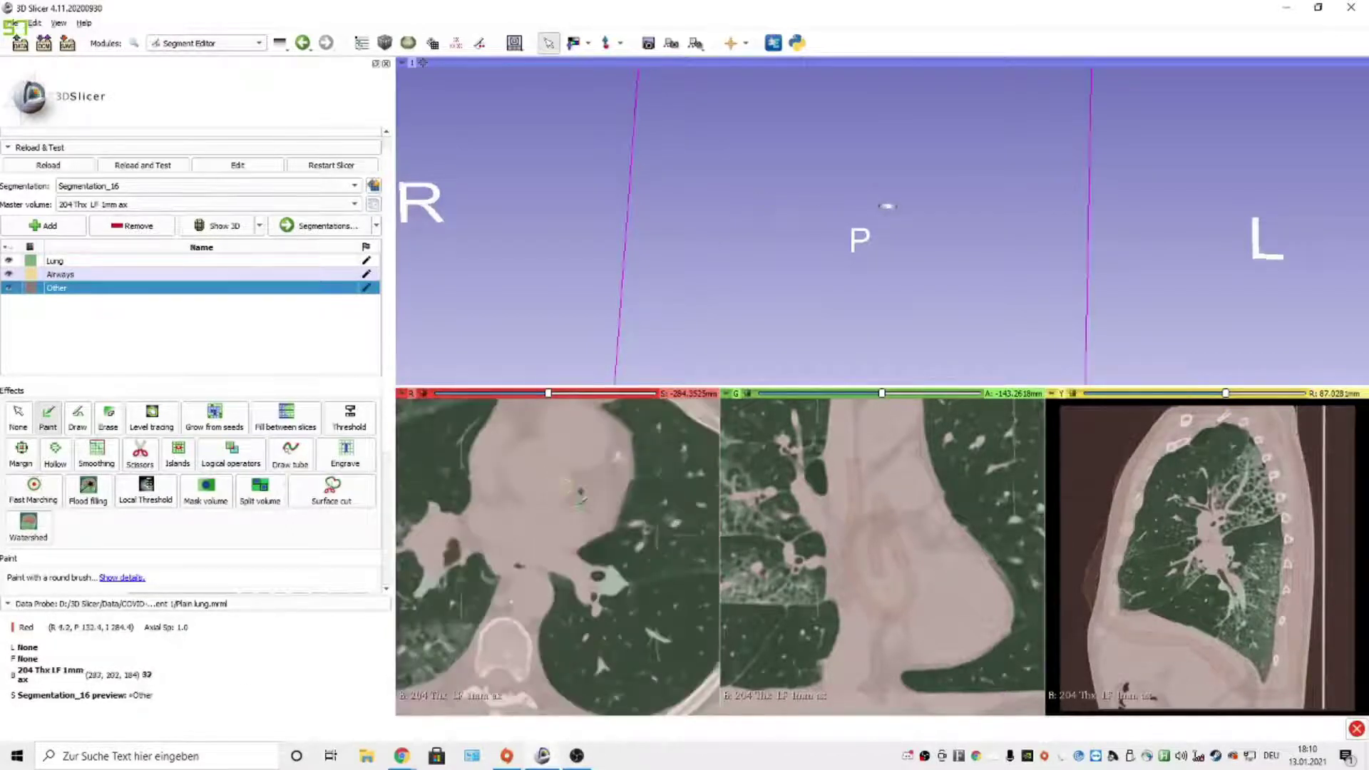
scroll(631, 503, up, 11)
drag(552, 393, 536, 394)
ctrl+scroll(610, 554, up, 2)
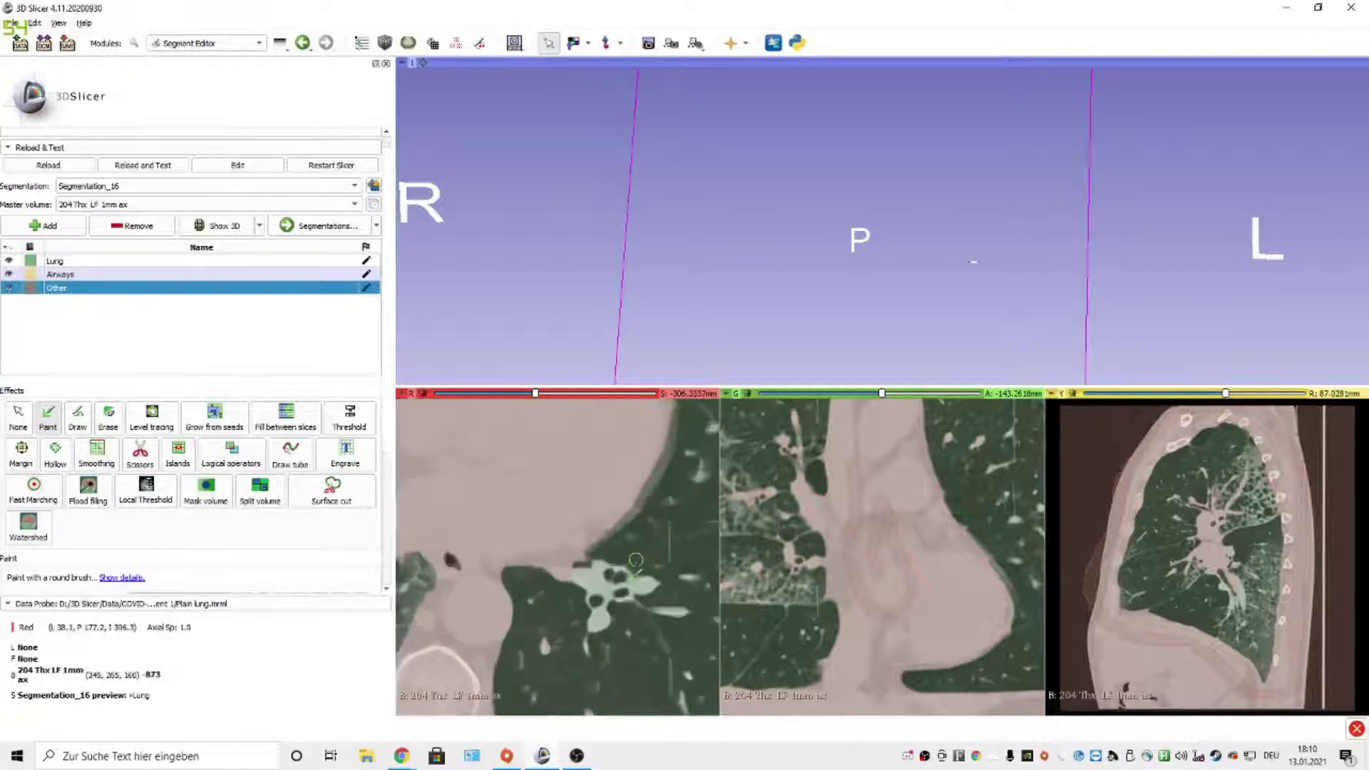
click(61, 275)
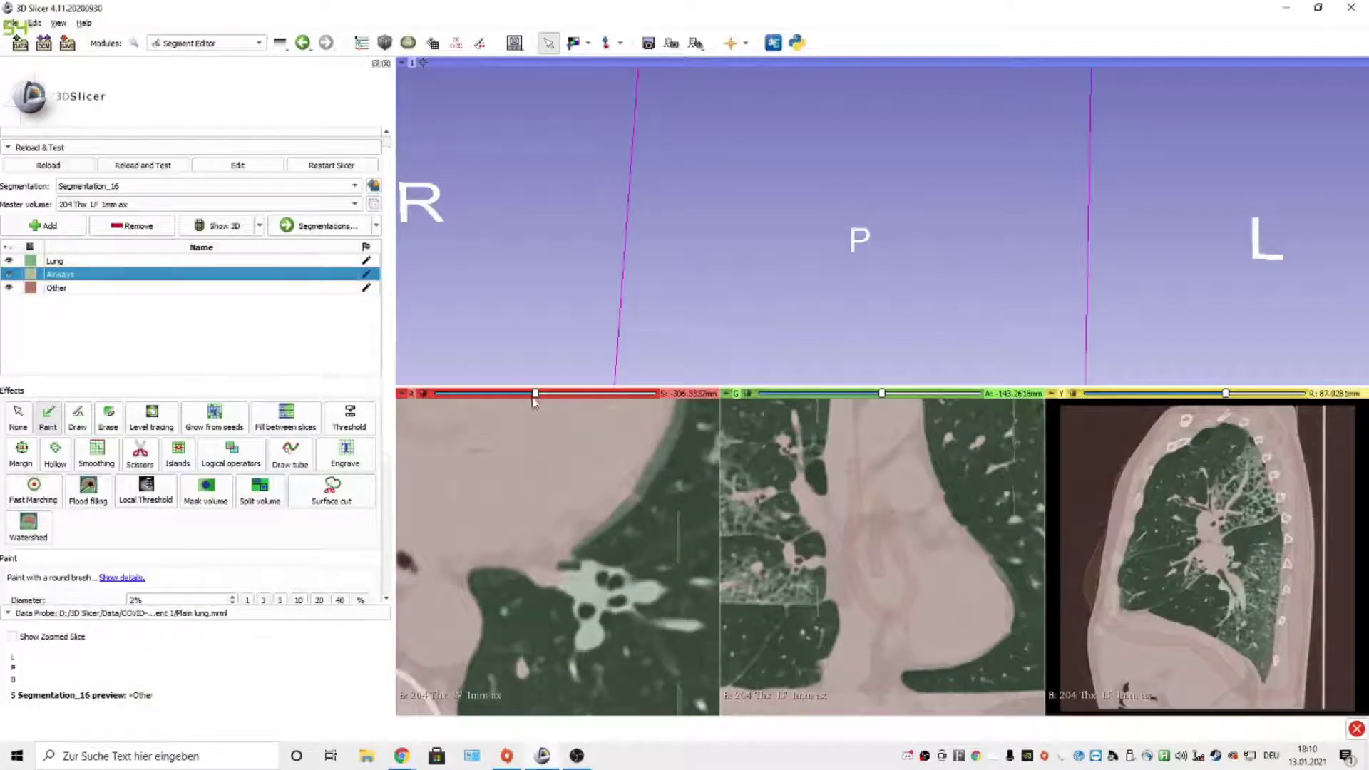
Paint an Airways seed inside the bronchus, then reset the slice views with R to show the whole chest
drag(535, 393, 543, 393)
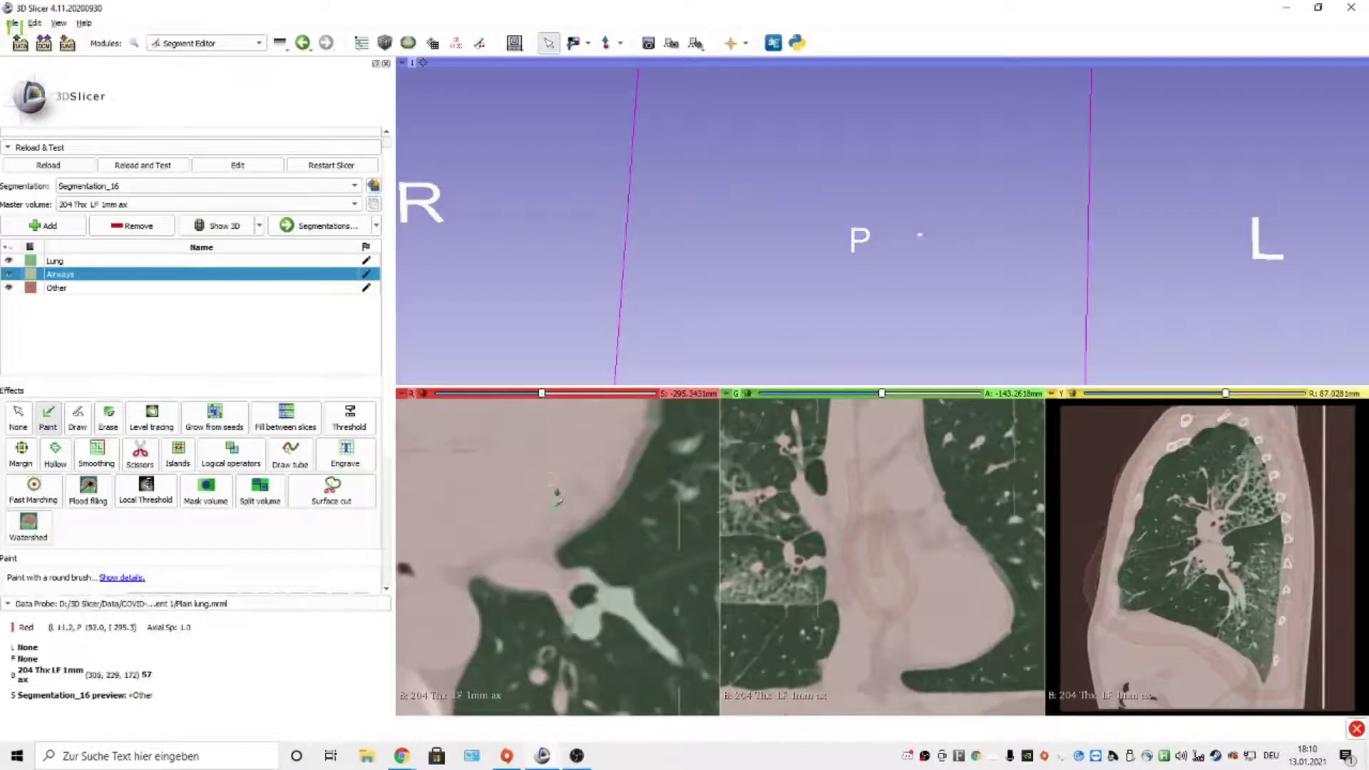
scroll(612, 601, up, 1)
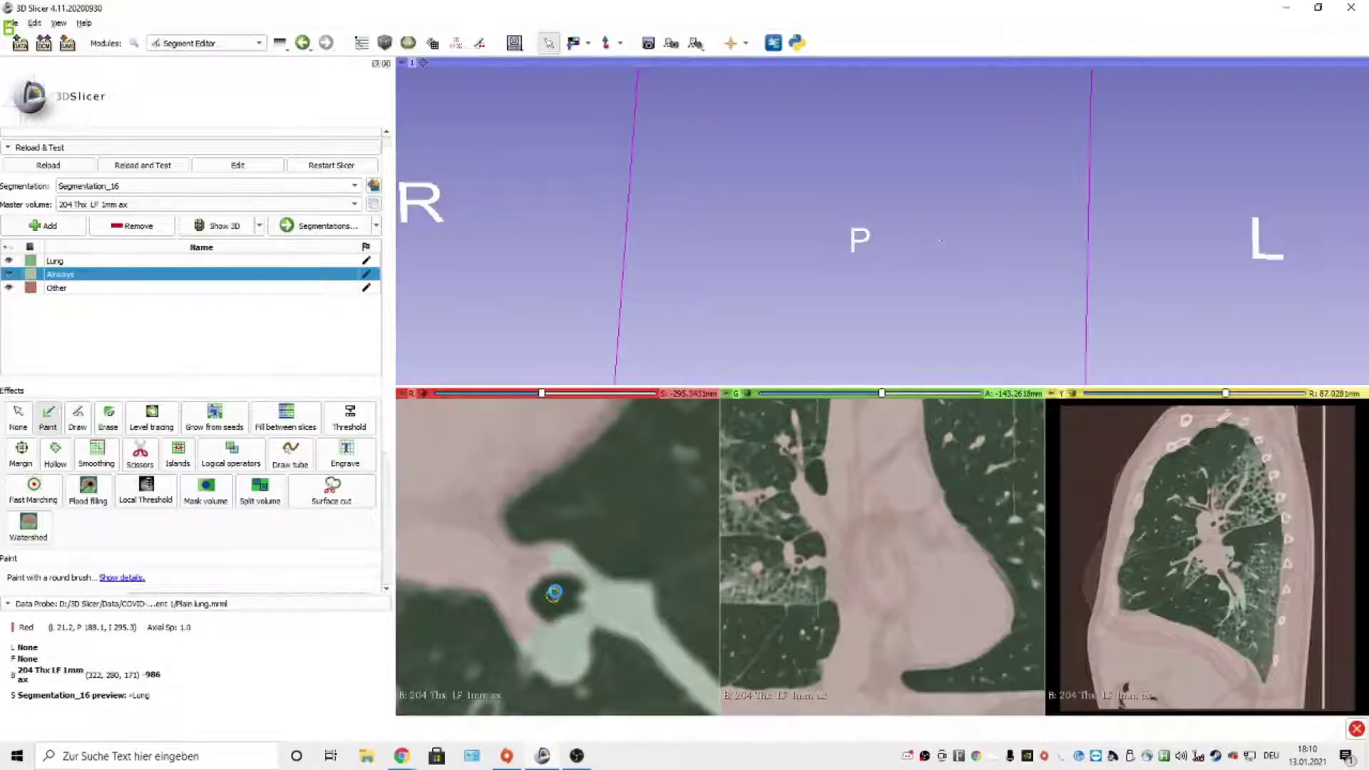
click(554, 592)
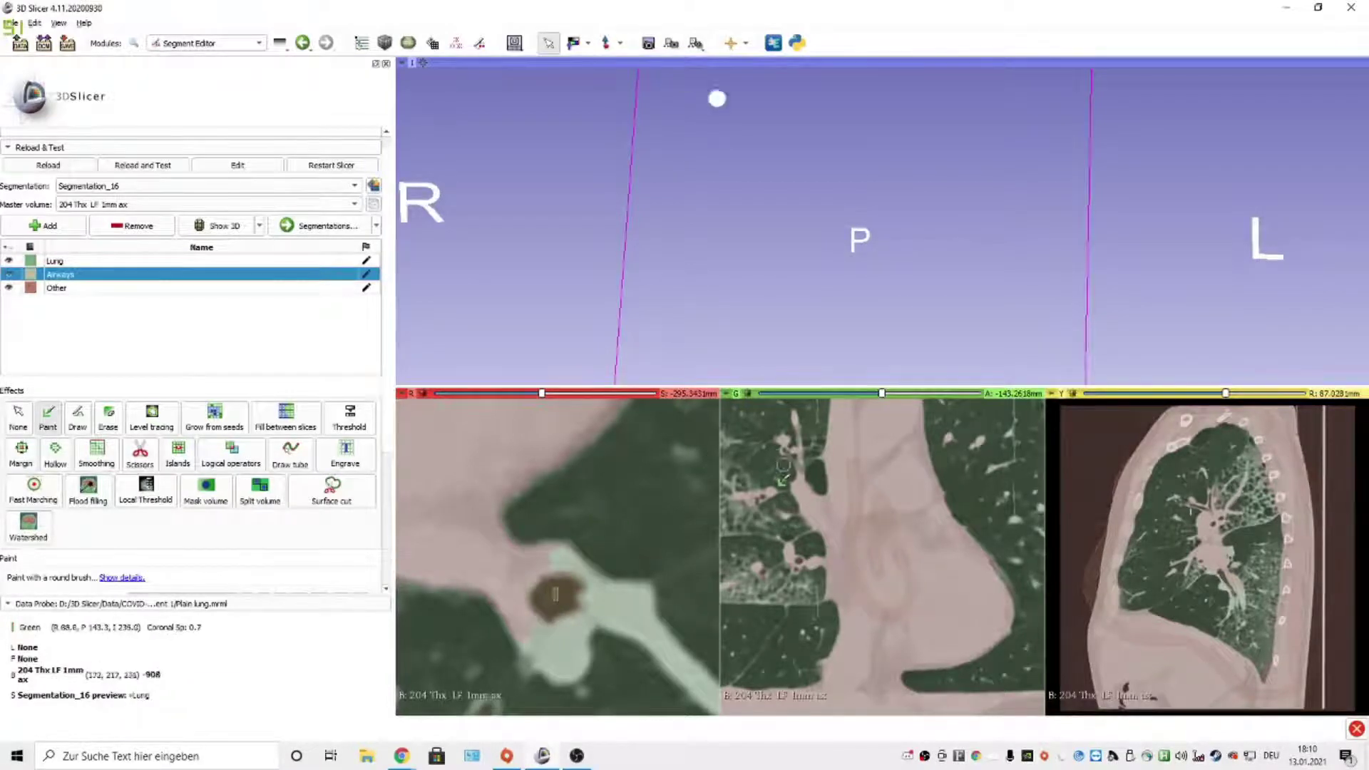
mouse_move(542, 392)
mouse_down()
mouse_move(518, 395)
mouse_move(544, 393)
mouse_up()
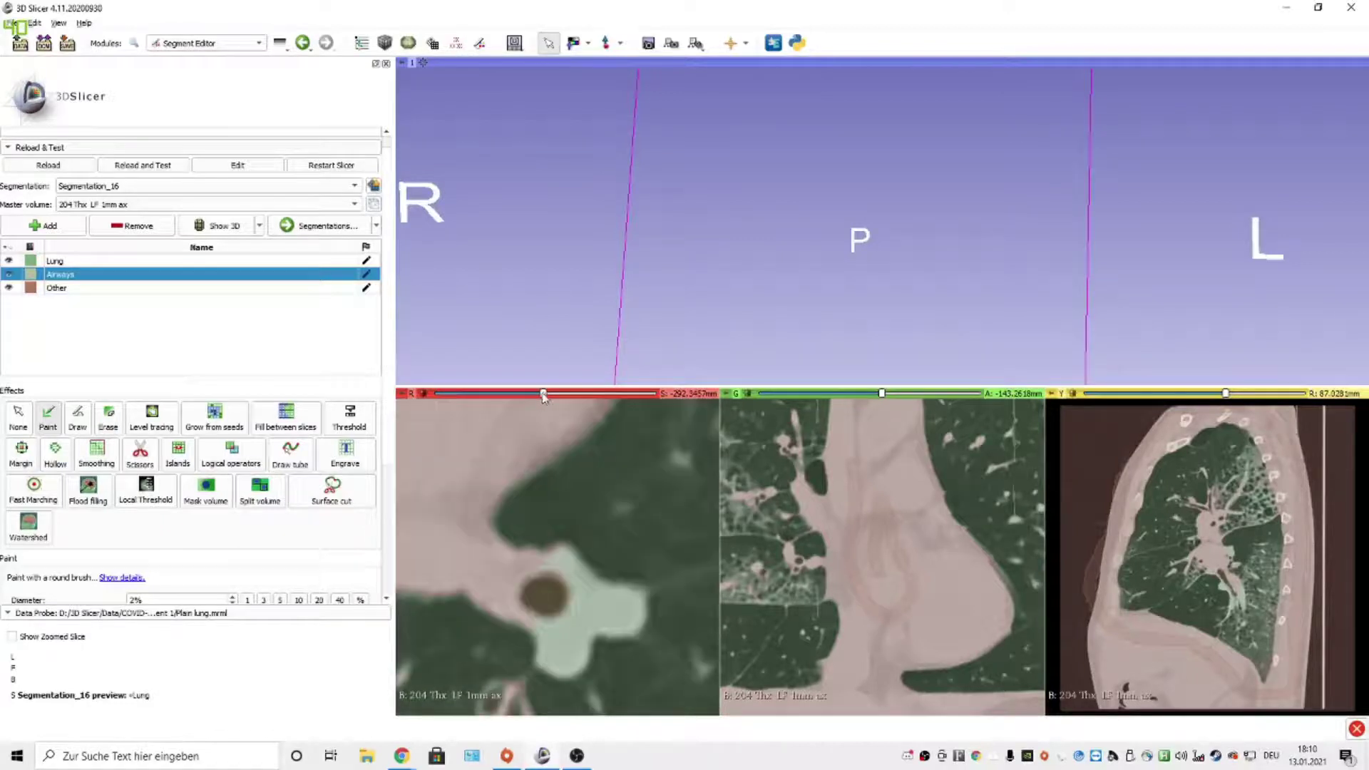
key(r)
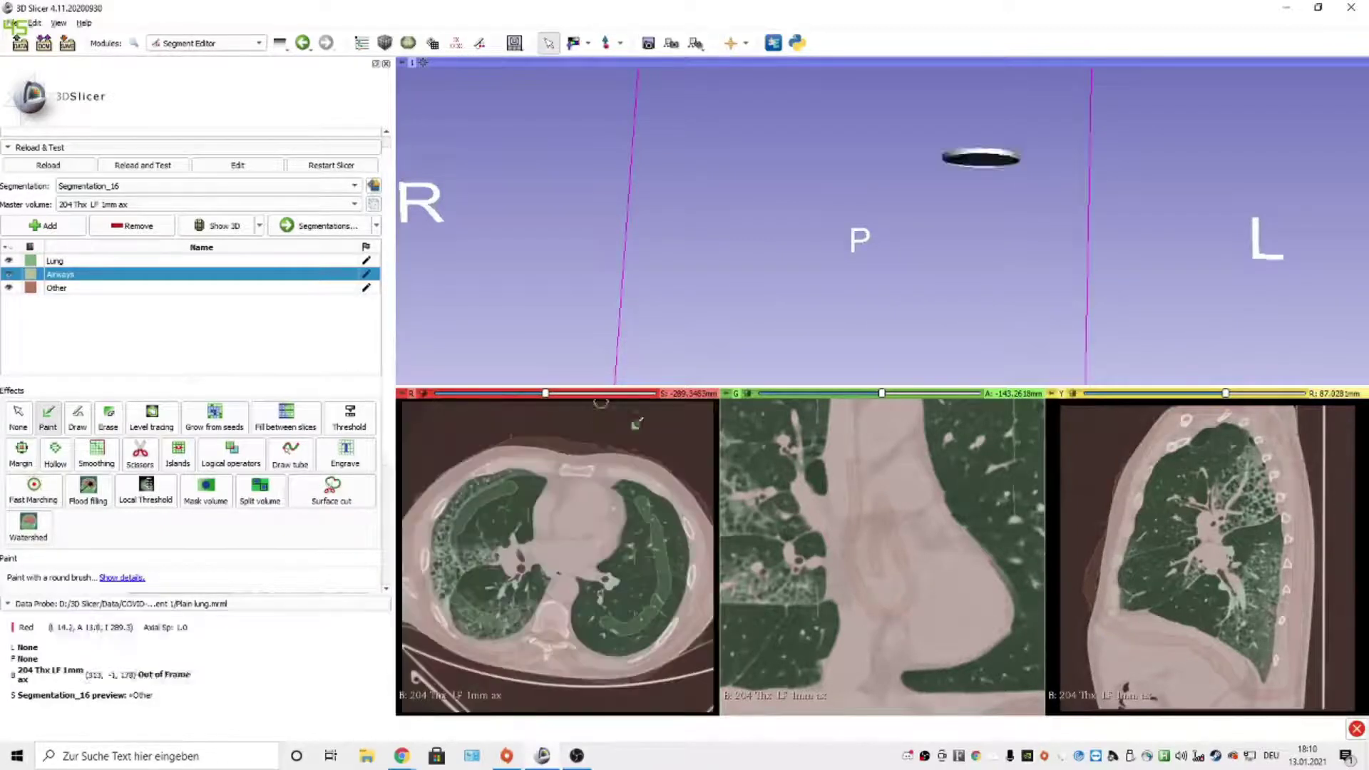
key(r)
key(r)
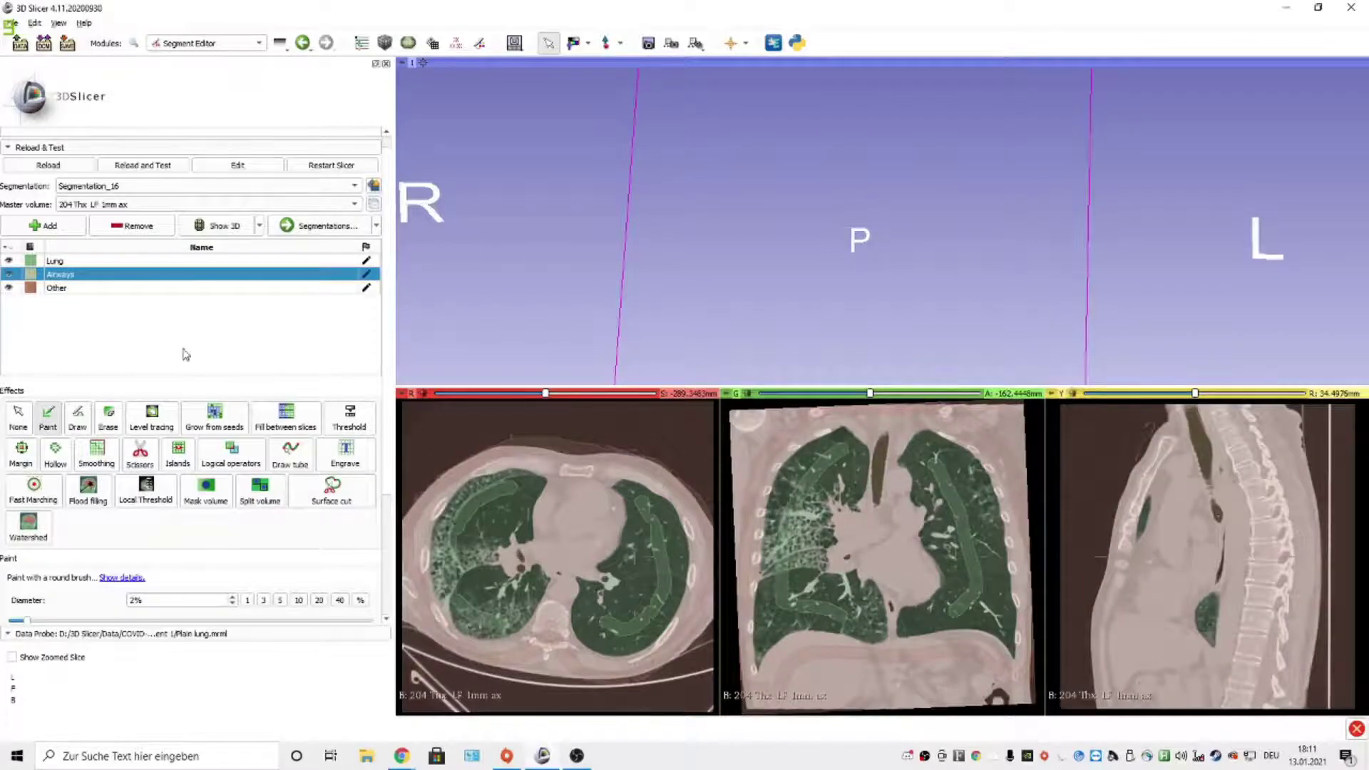
Apply Grow from seeds to expand the Lung, Airways and Other seeds across all slices
click(231, 417)
scroll(233, 397, down, 3)
scroll(236, 397, down, 1)
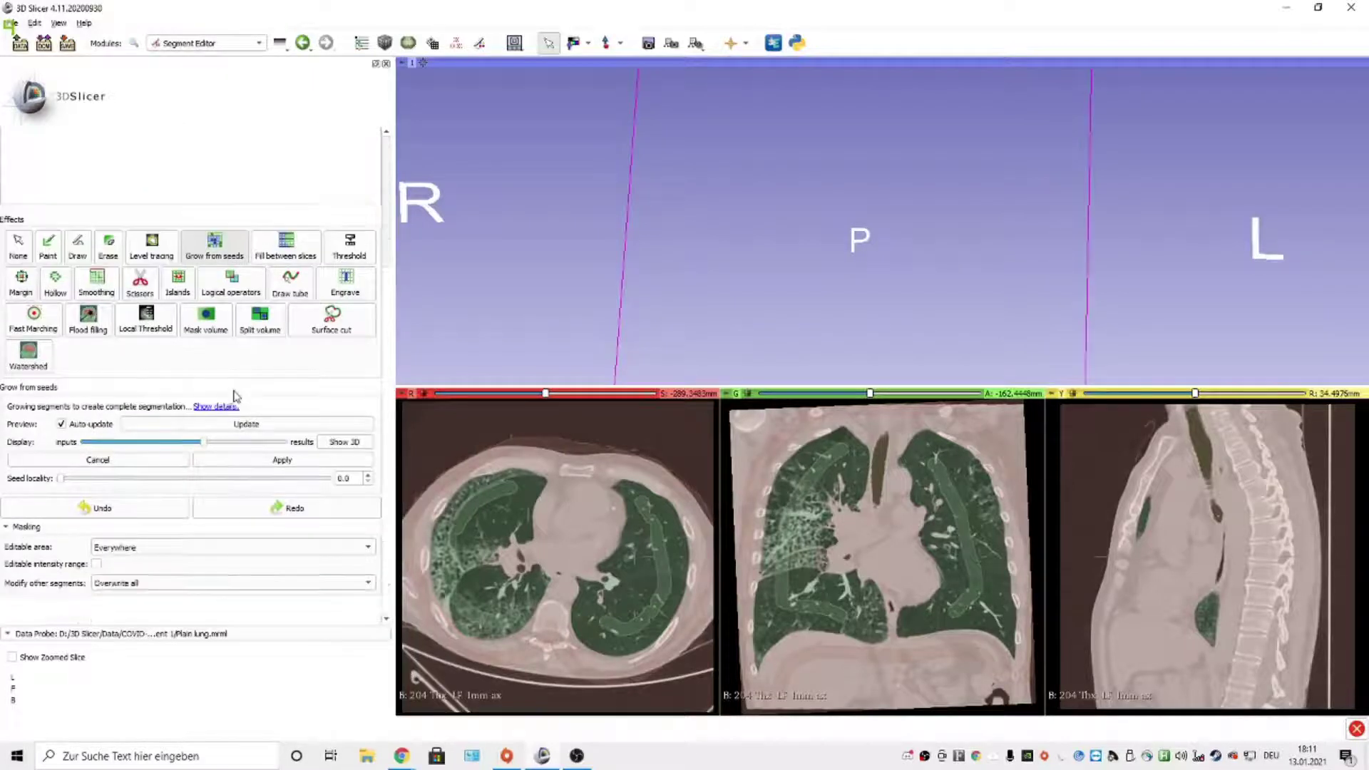
click(255, 462)
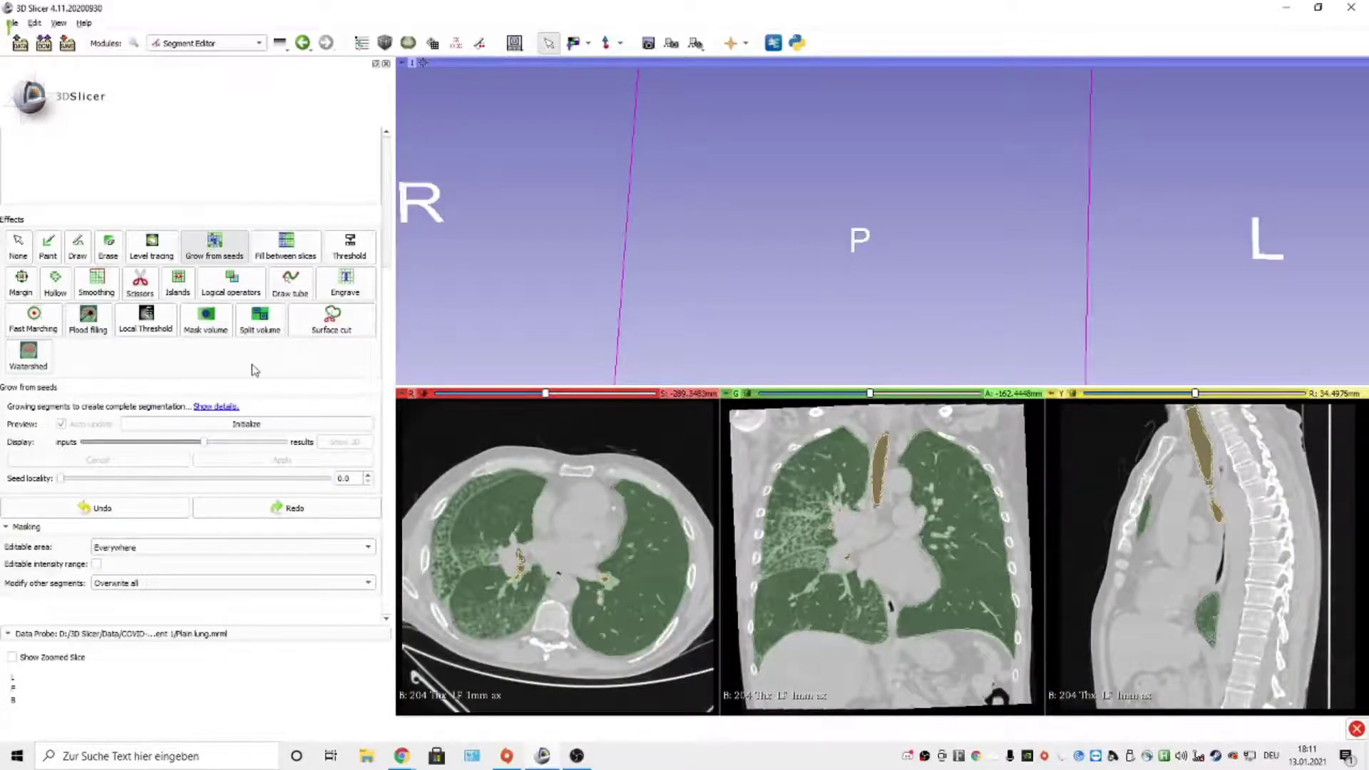
scroll(255, 370, up, 3)
scroll(252, 307, up, 1)
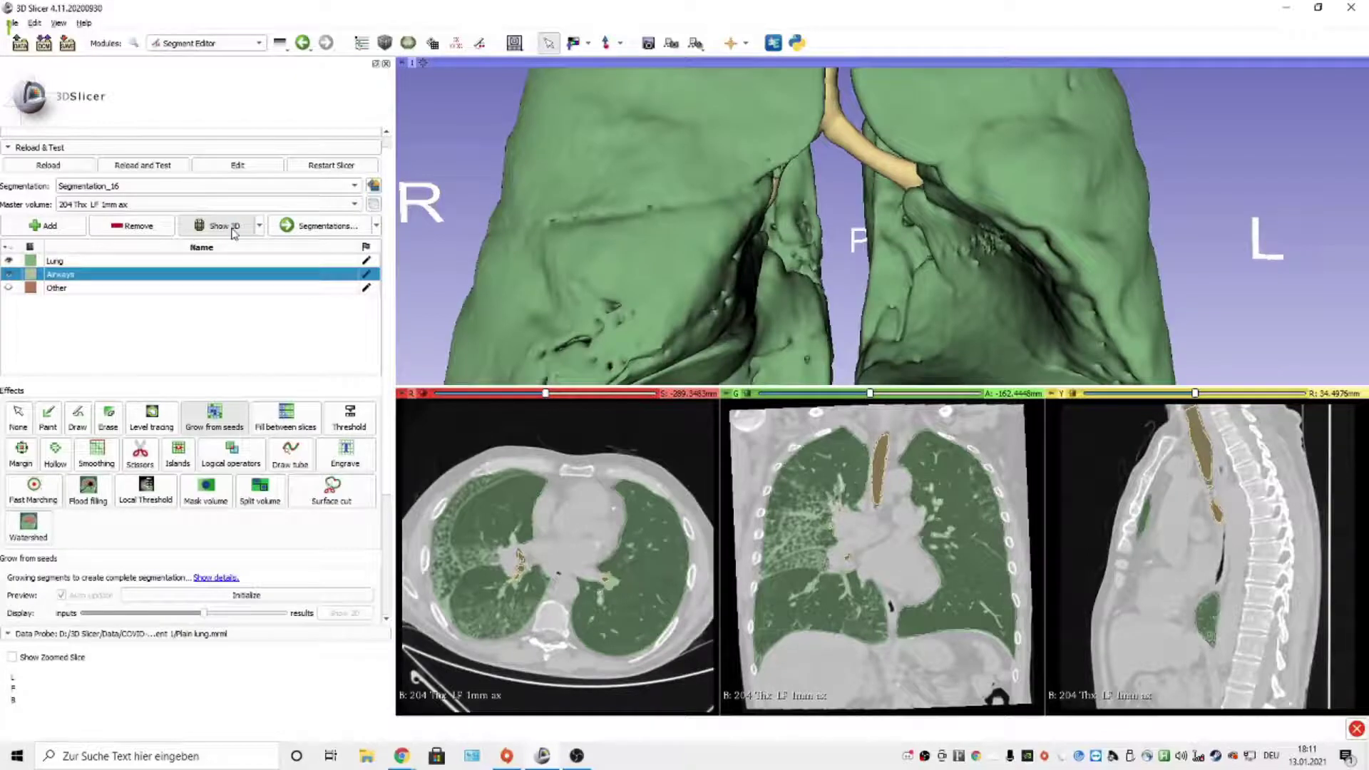
Rotate the 3D lung model to inspect all sides, ending on a front view, then open the Modules list
scroll(910, 245, up, 2)
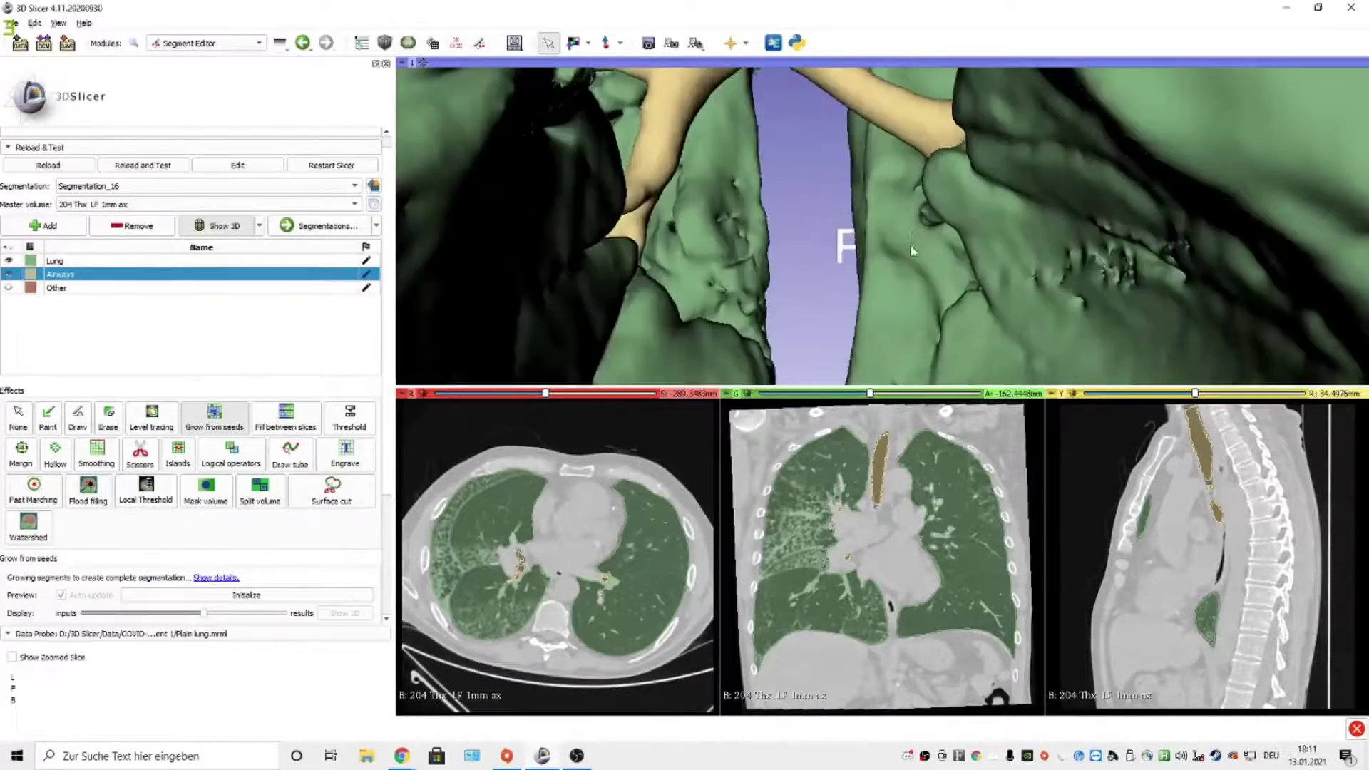
scroll(911, 242, down, 6)
drag(962, 207, 943, 274)
drag(754, 200, 955, 216)
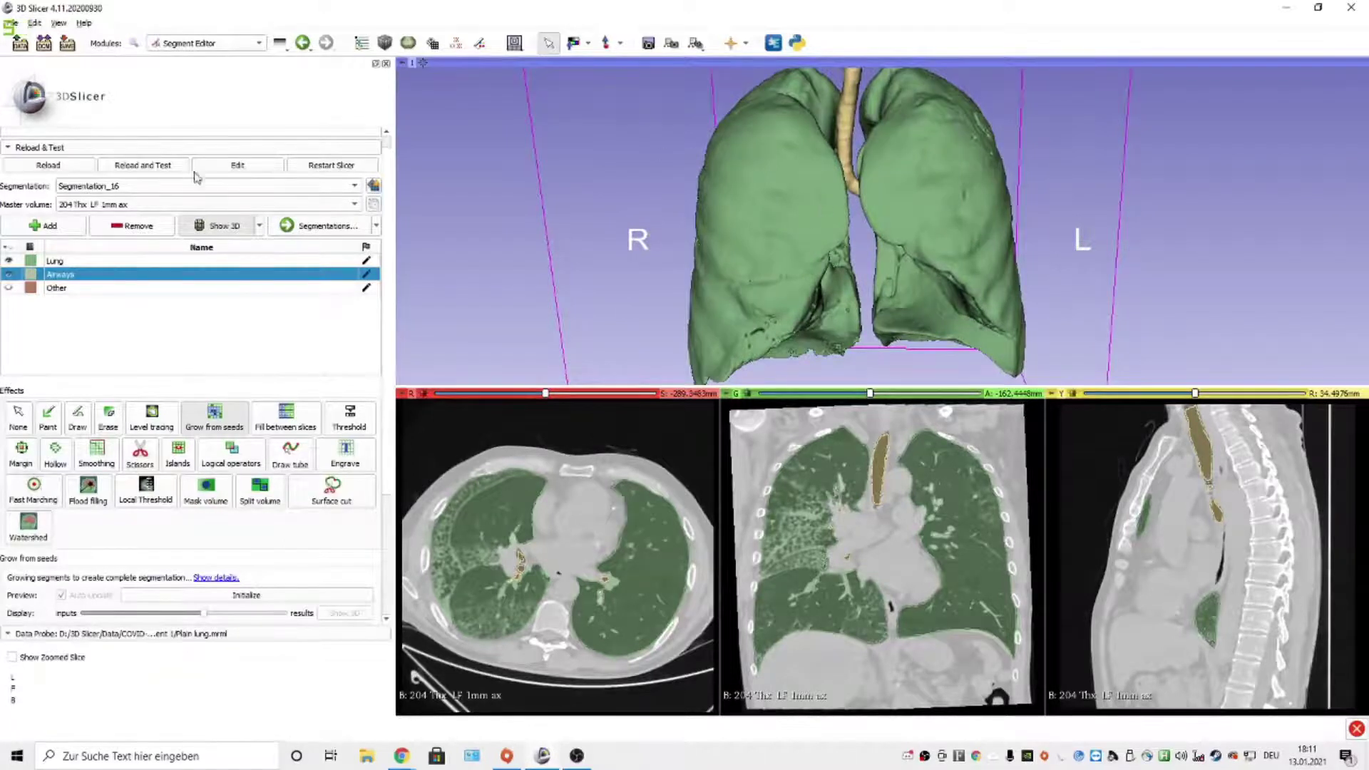
click(186, 43)
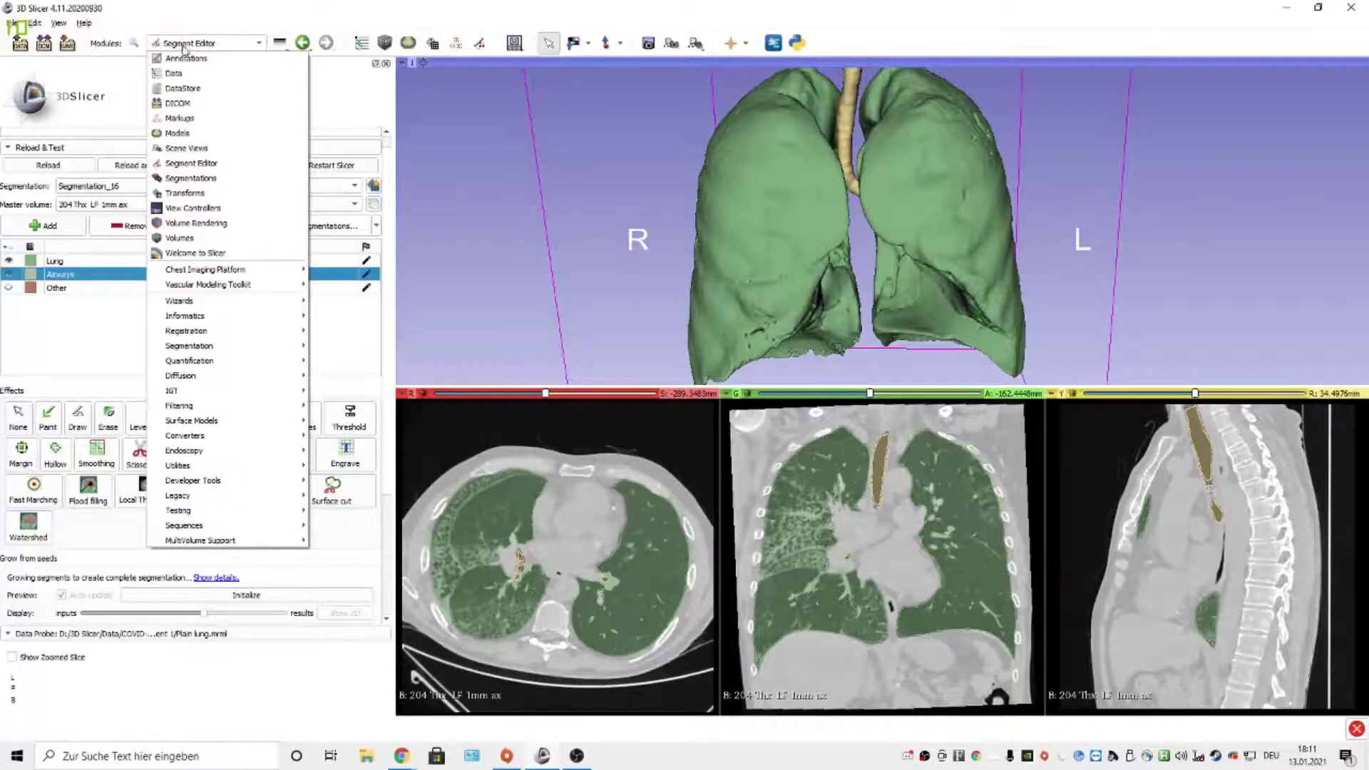
In the Segmentations module, select the Lung segment of Segmentation_16
click(187, 179)
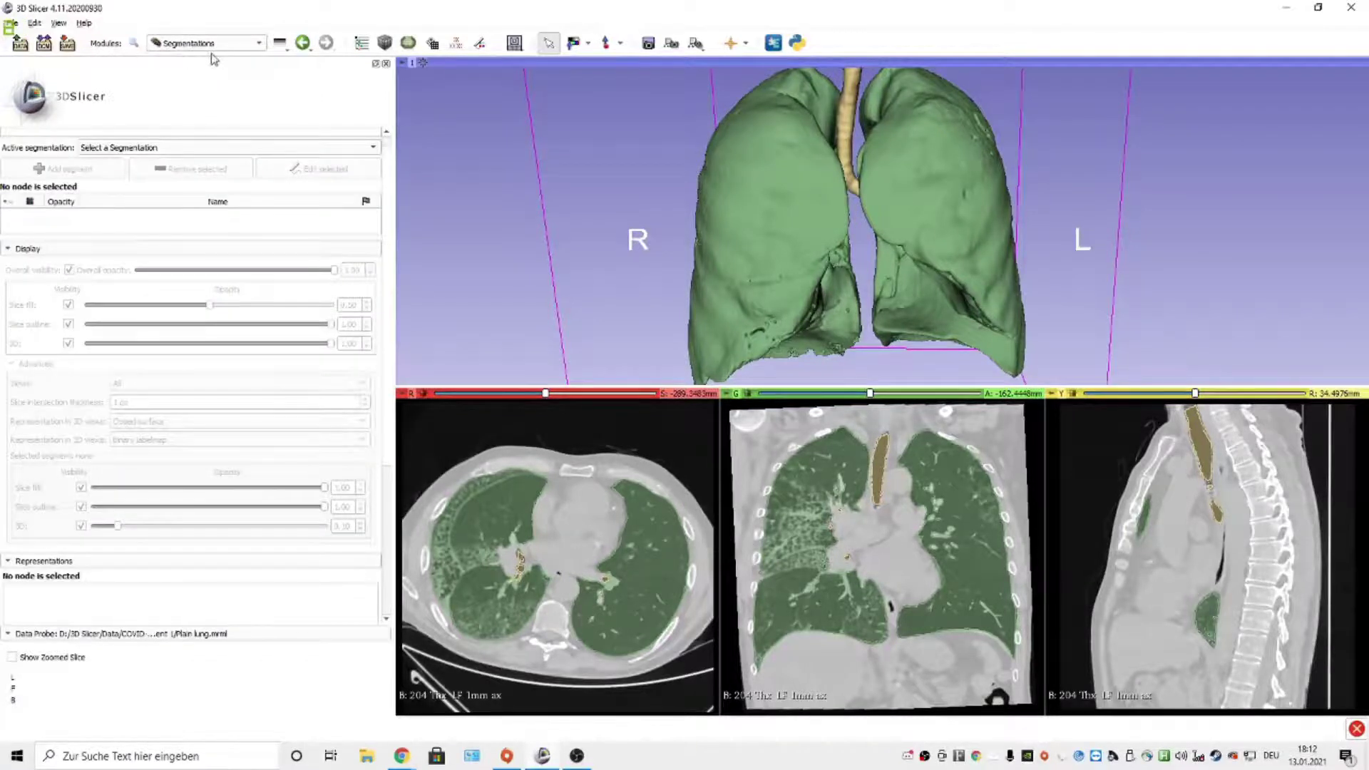
click(95, 149)
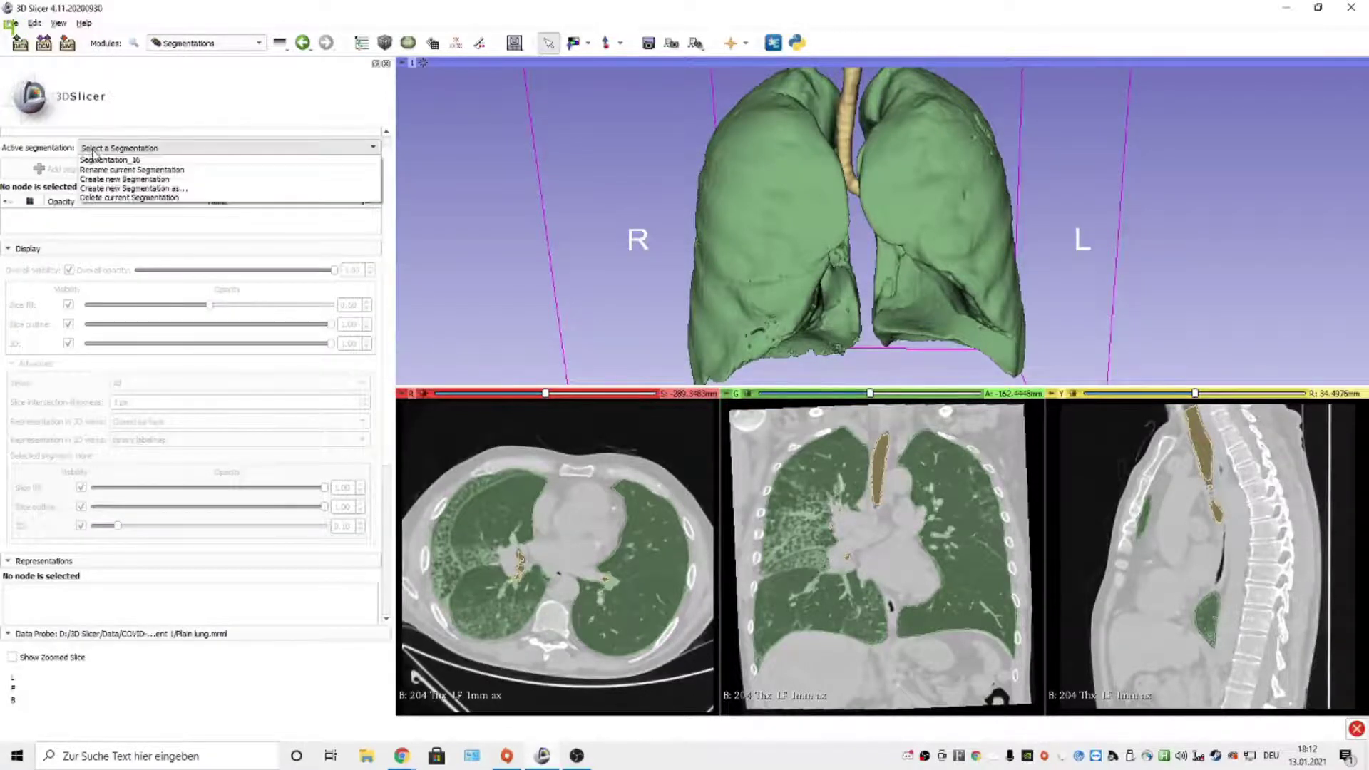
click(107, 160)
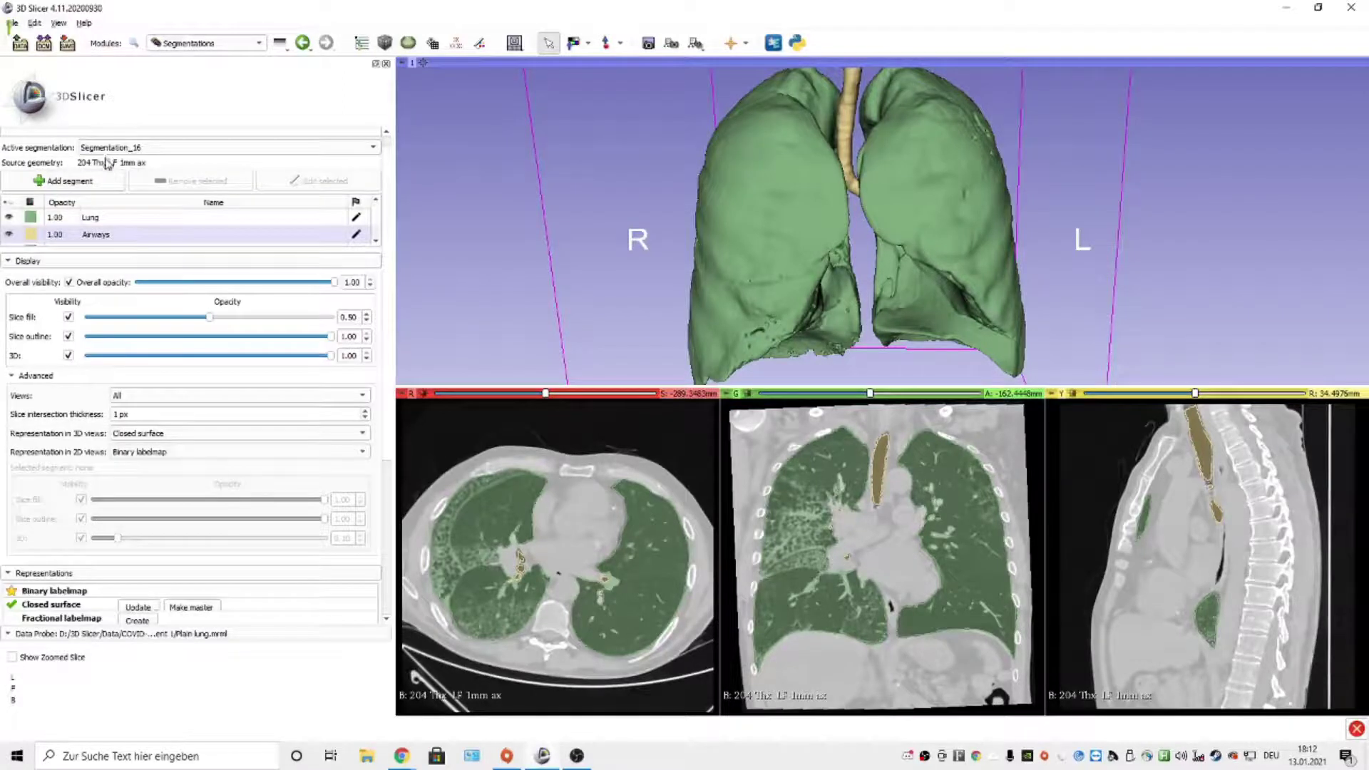
click(99, 221)
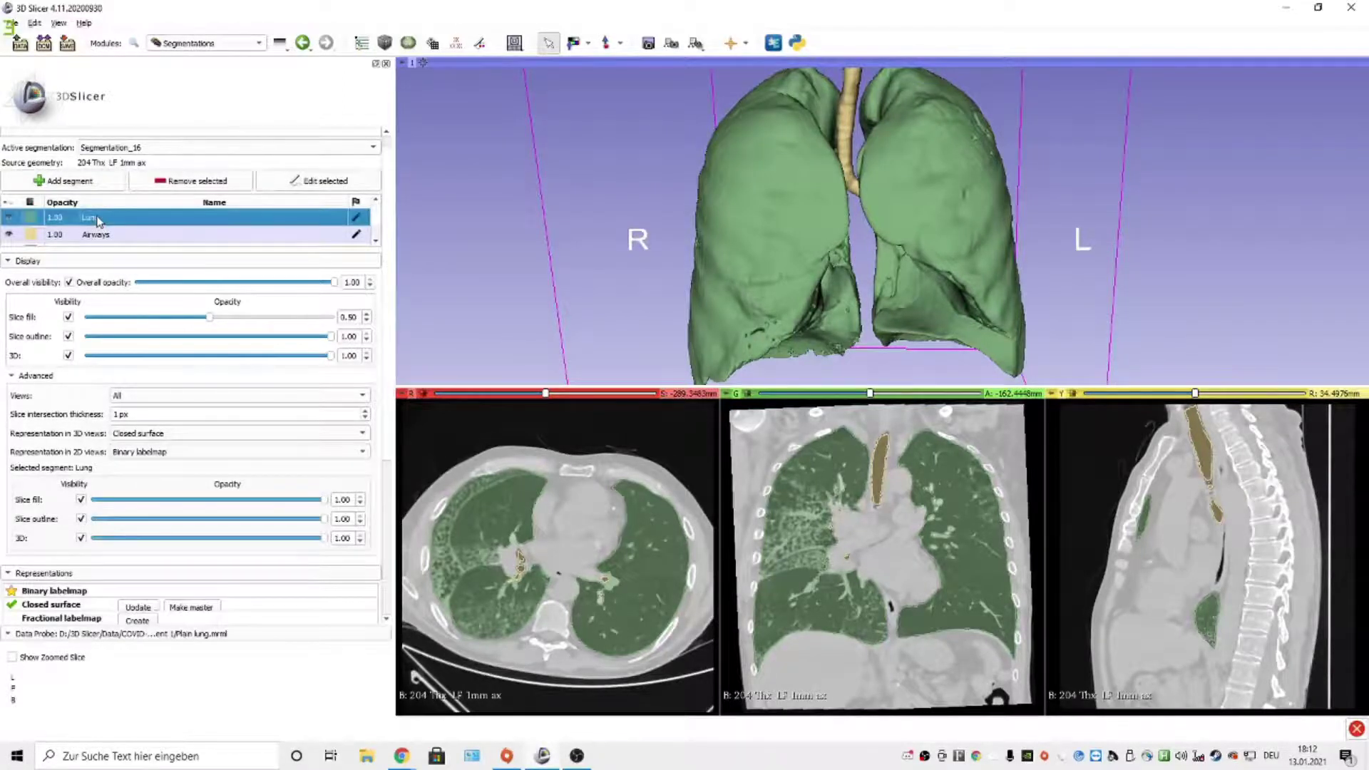
Lower the Lung segment's 3D opacity to 0.20 so the yellow airways show through
scroll(54, 289, down, 1)
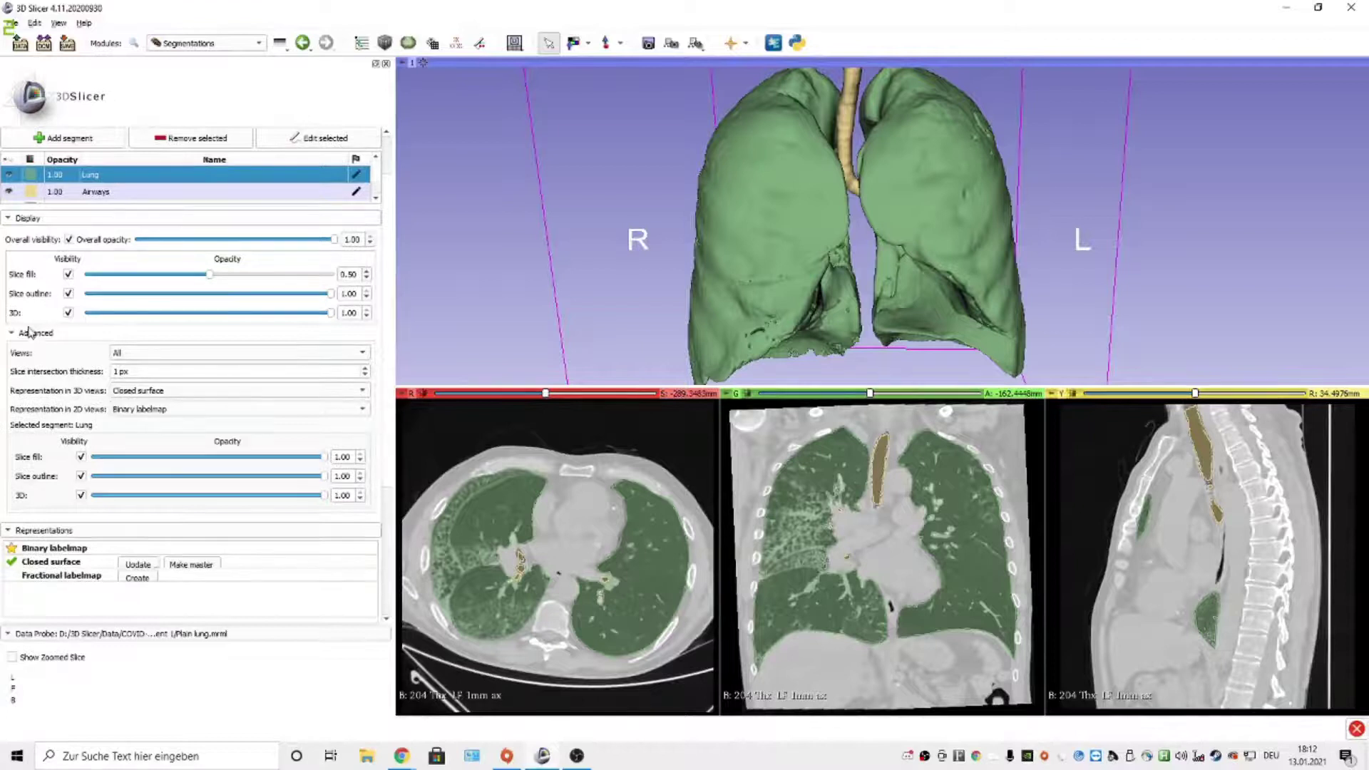
click(12, 334)
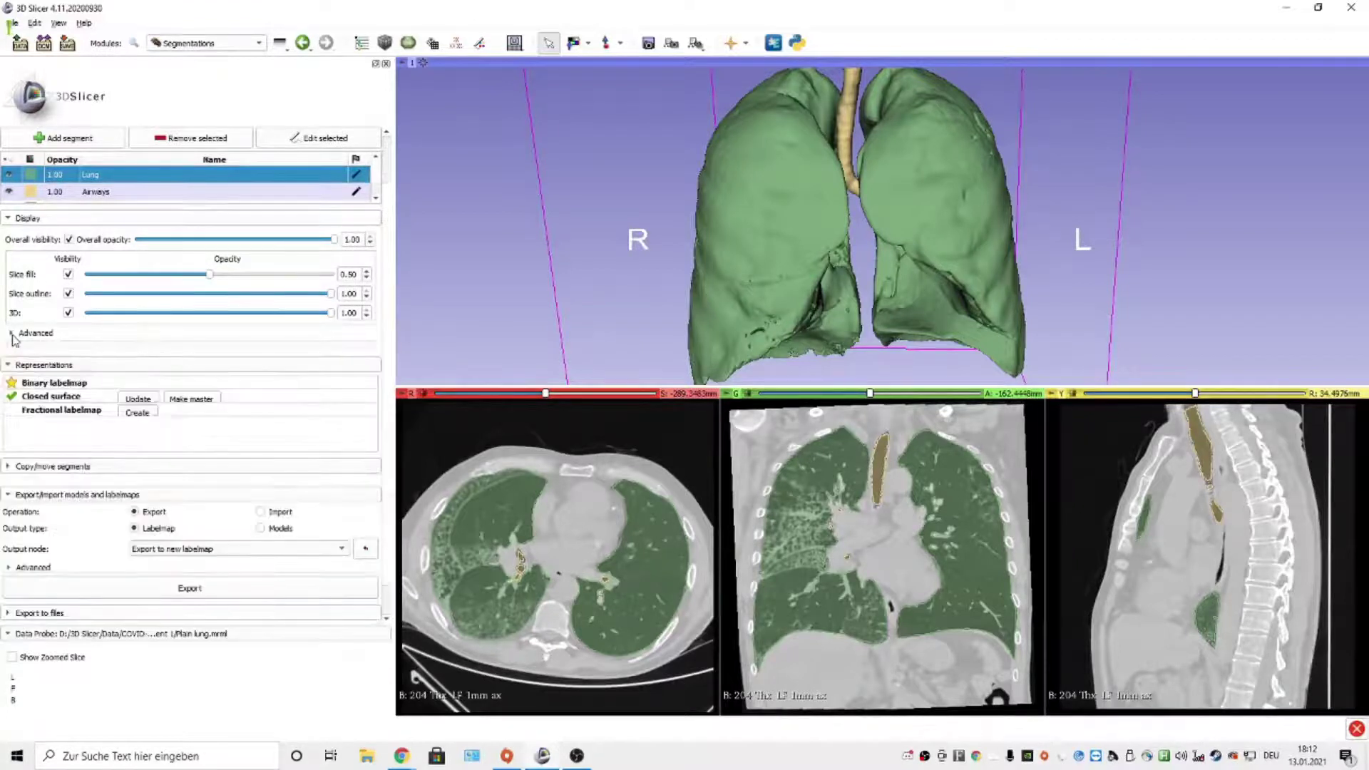
click(12, 334)
click(12, 333)
click(12, 334)
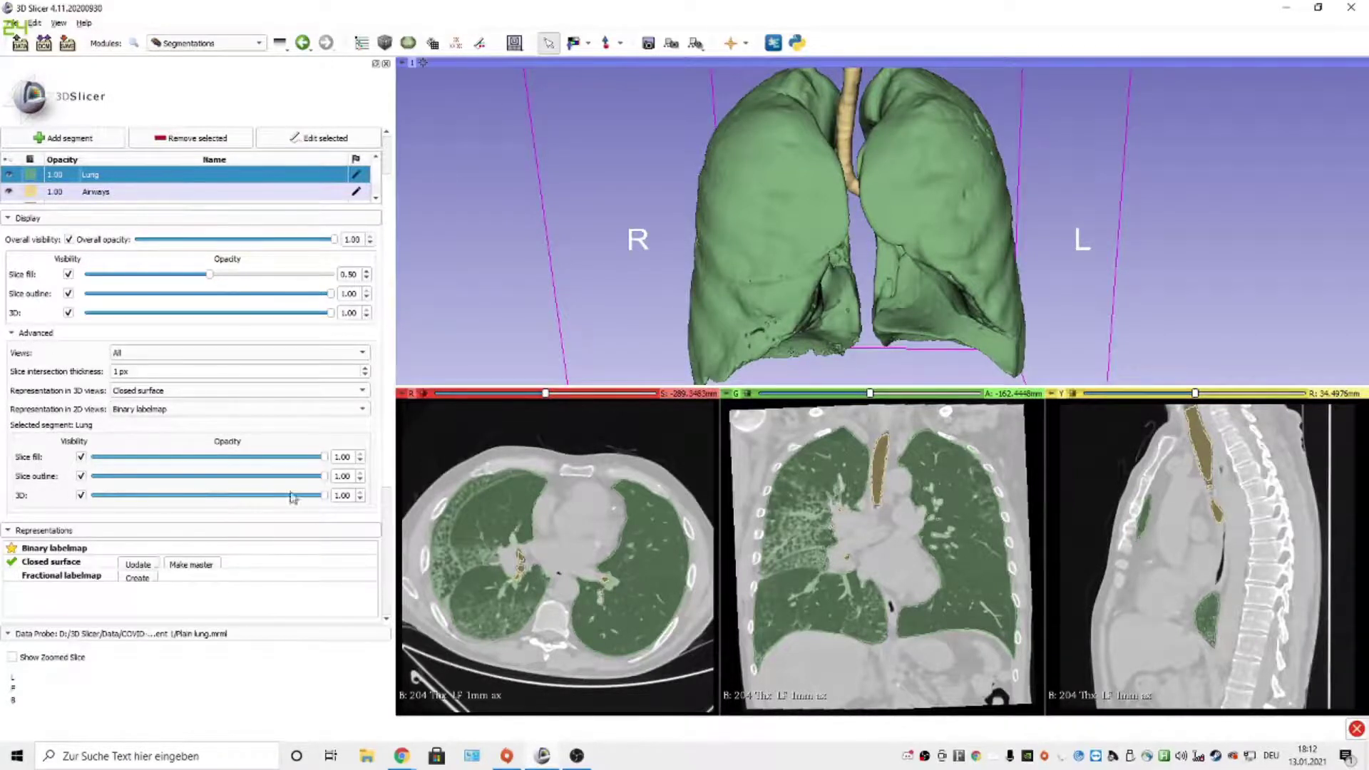
click(312, 495)
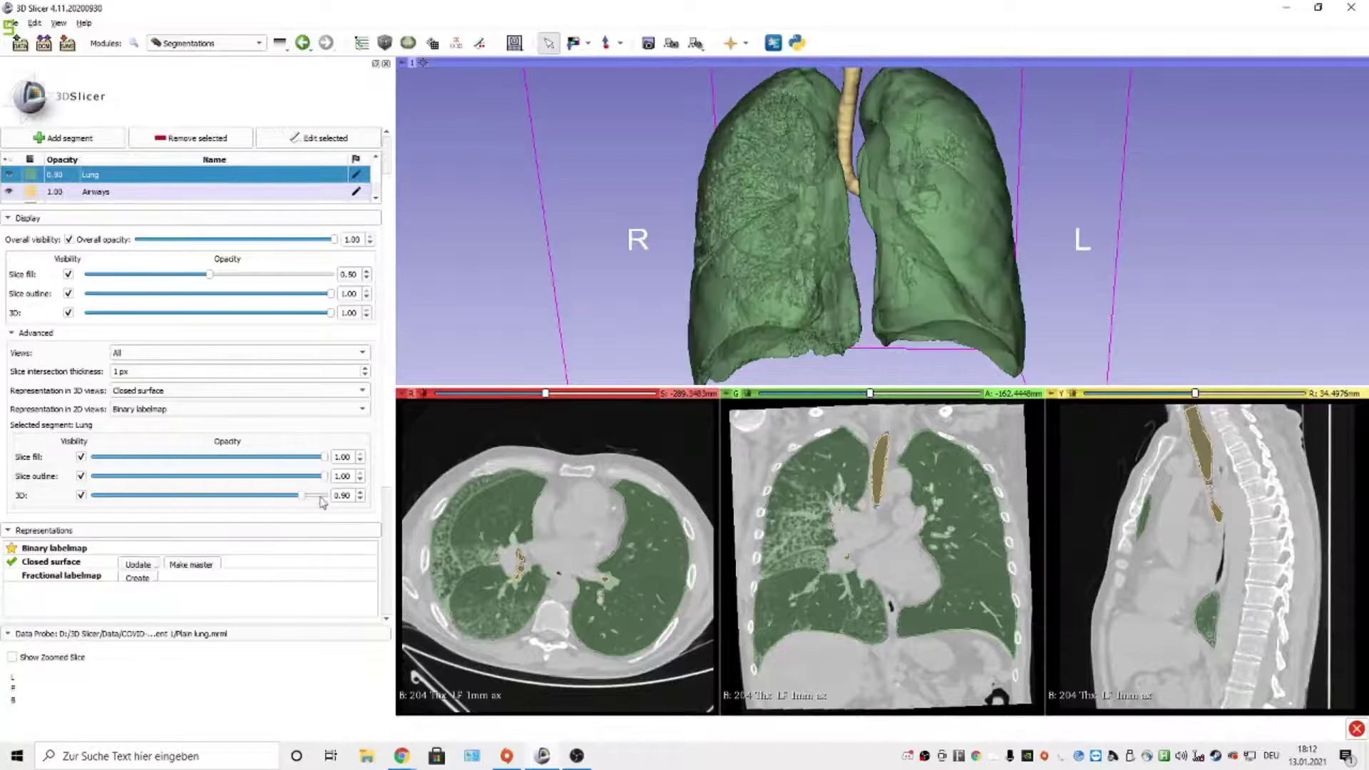
drag(302, 499, 150, 499)
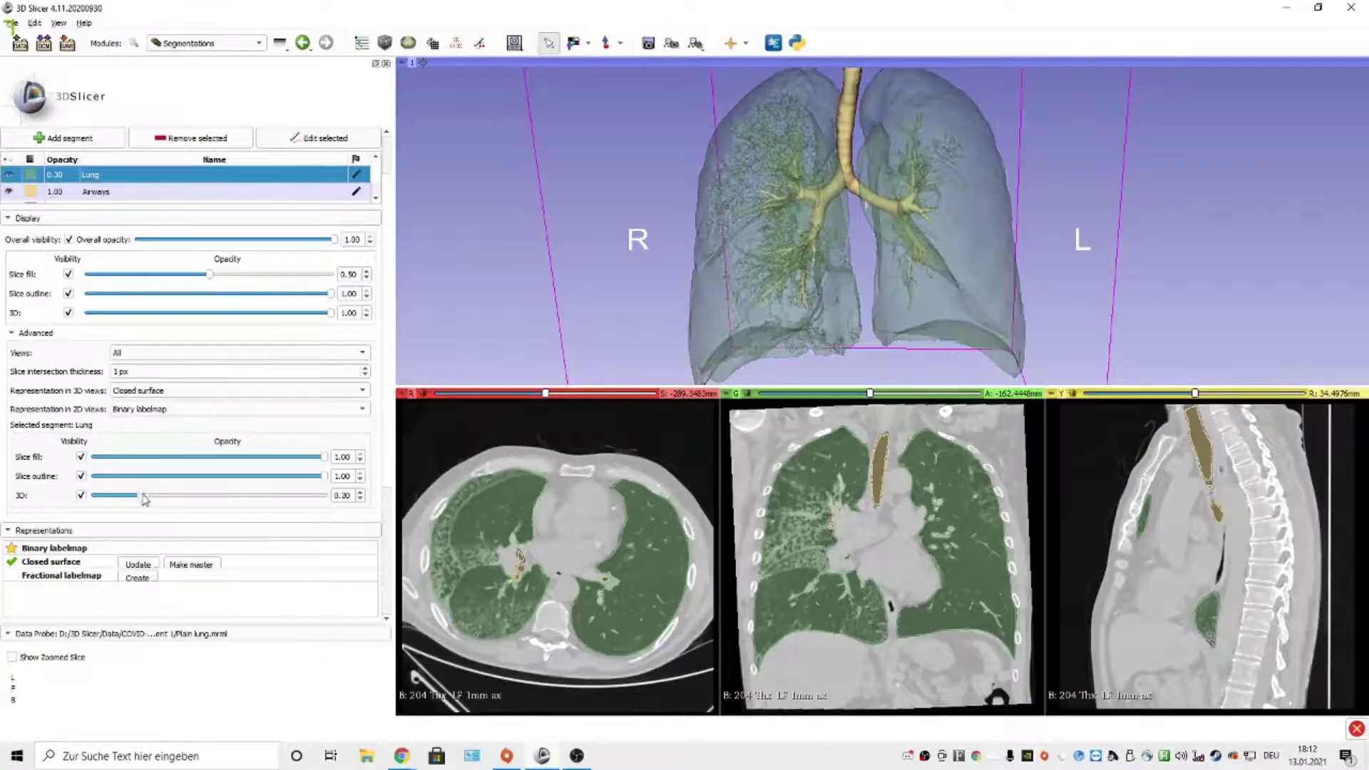
drag(787, 279, 1046, 271)
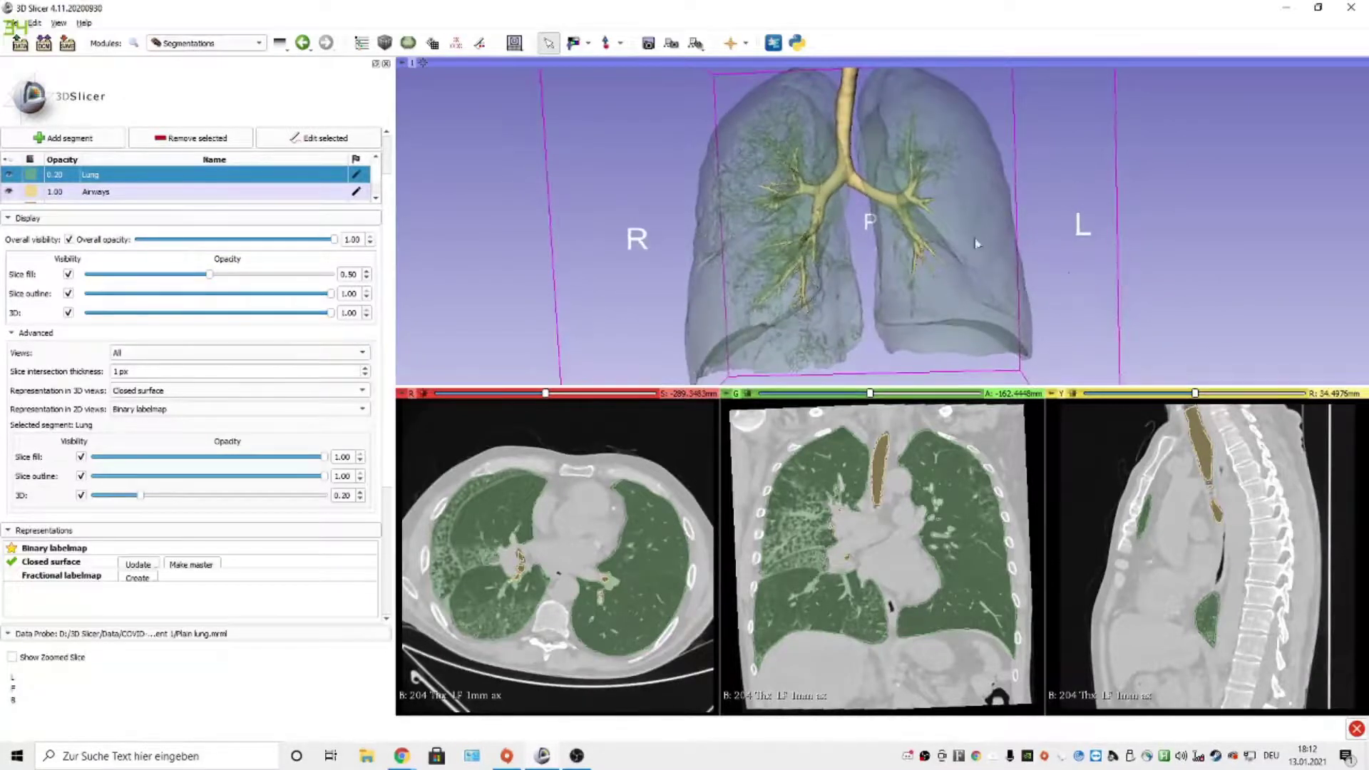
Switch to the 3D-only layout and rotate and zoom in on the bronchial tree
click(513, 44)
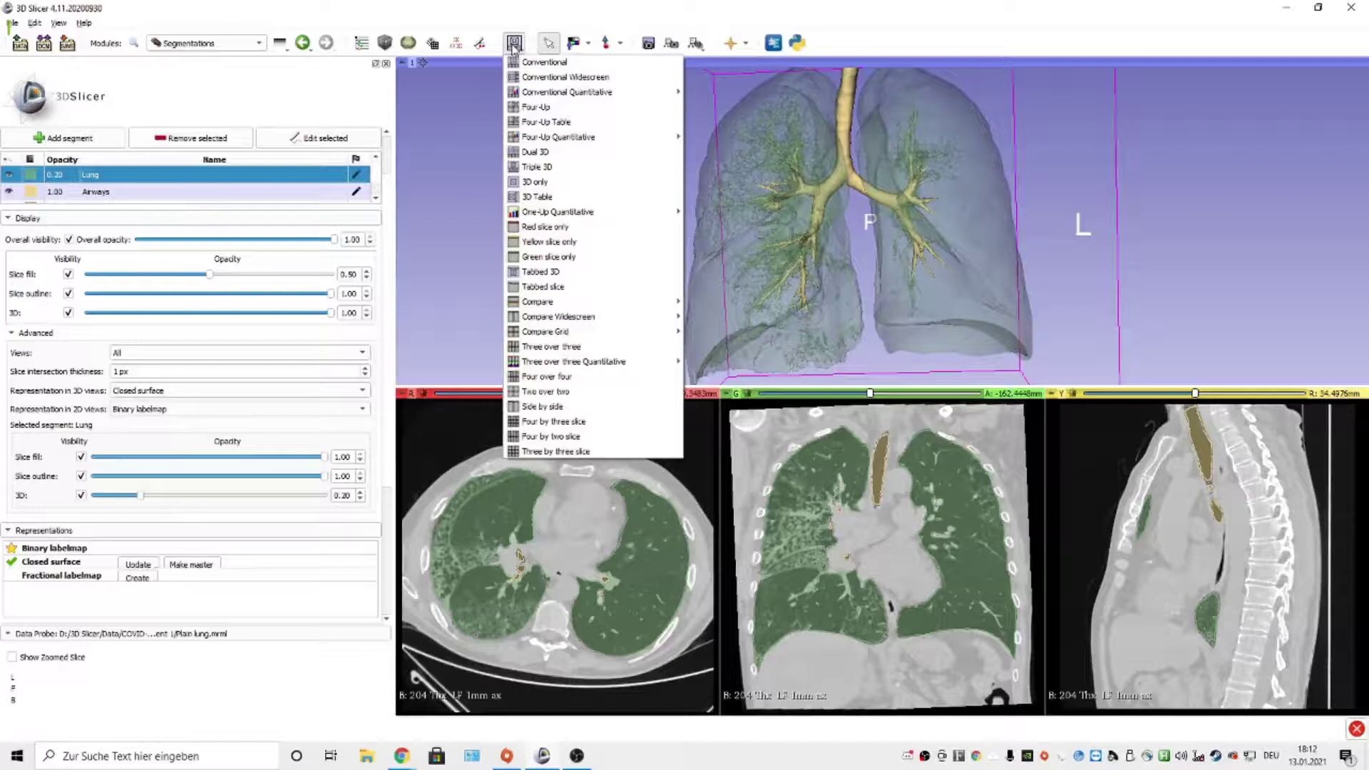
click(534, 183)
drag(889, 358, 642, 350)
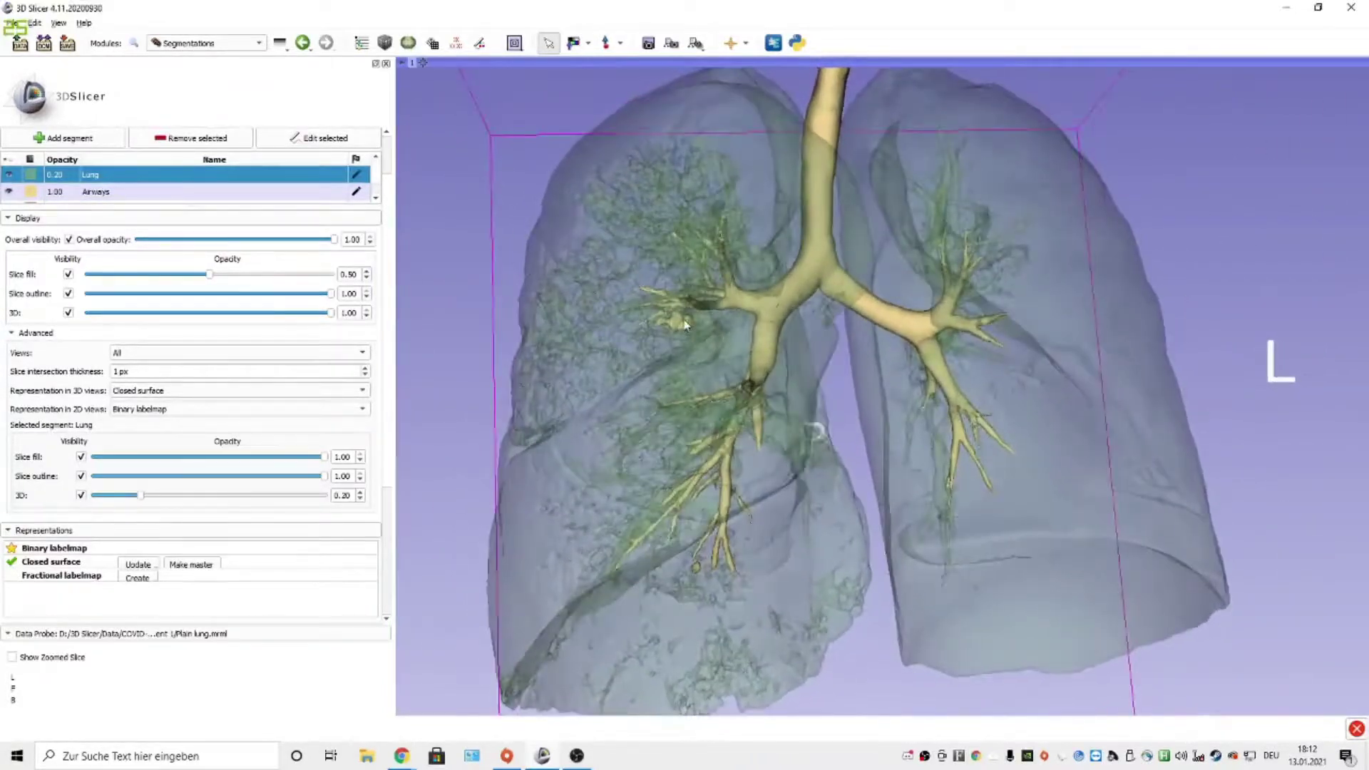
scroll(675, 336, down, 2)
scroll(674, 336, up, 5)
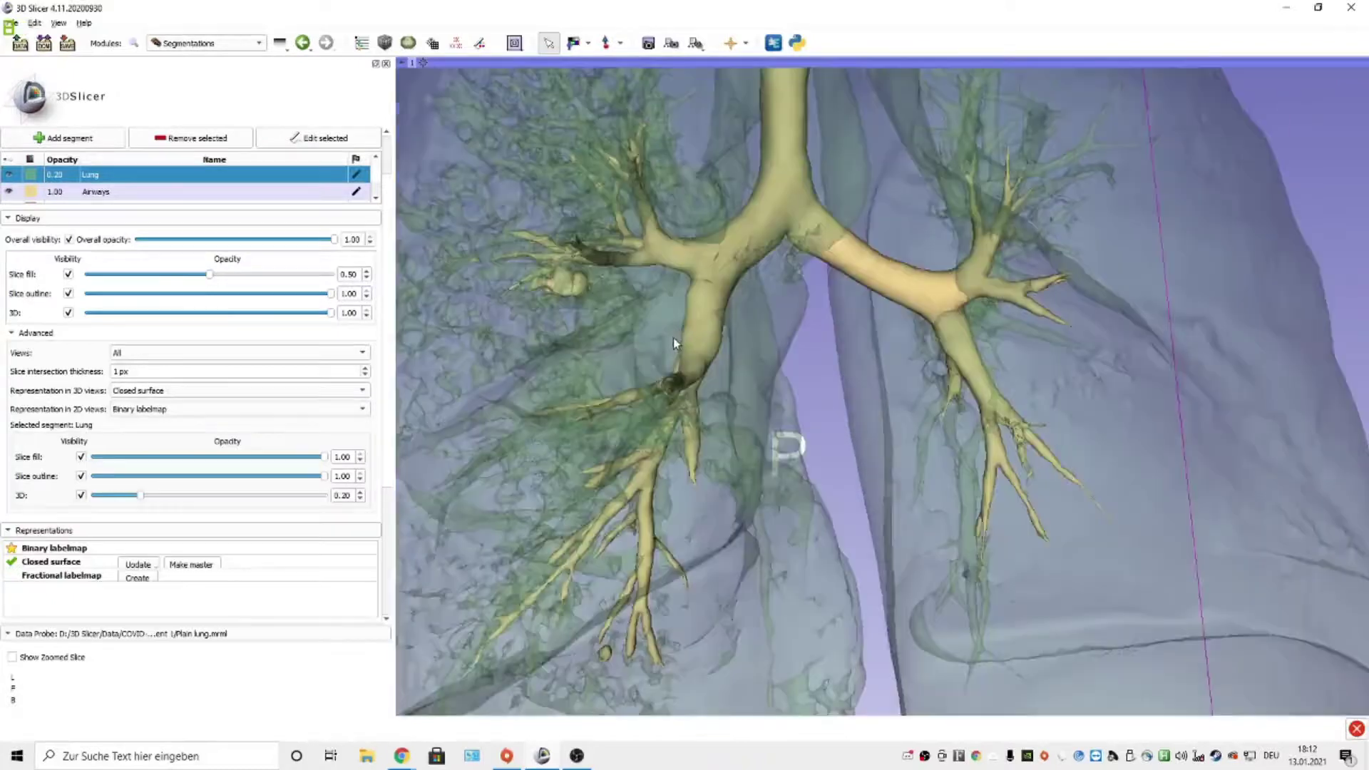
drag(551, 300, 634, 310)
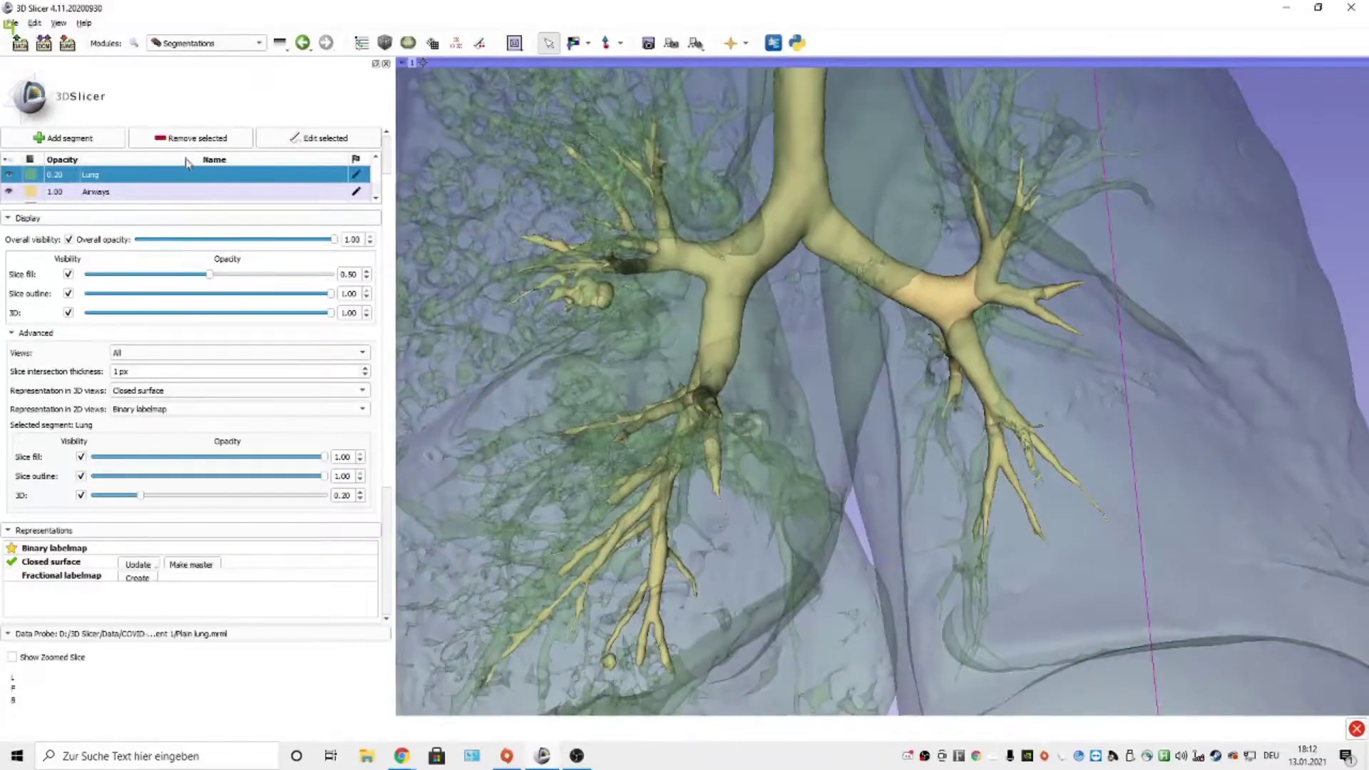
click(186, 44)
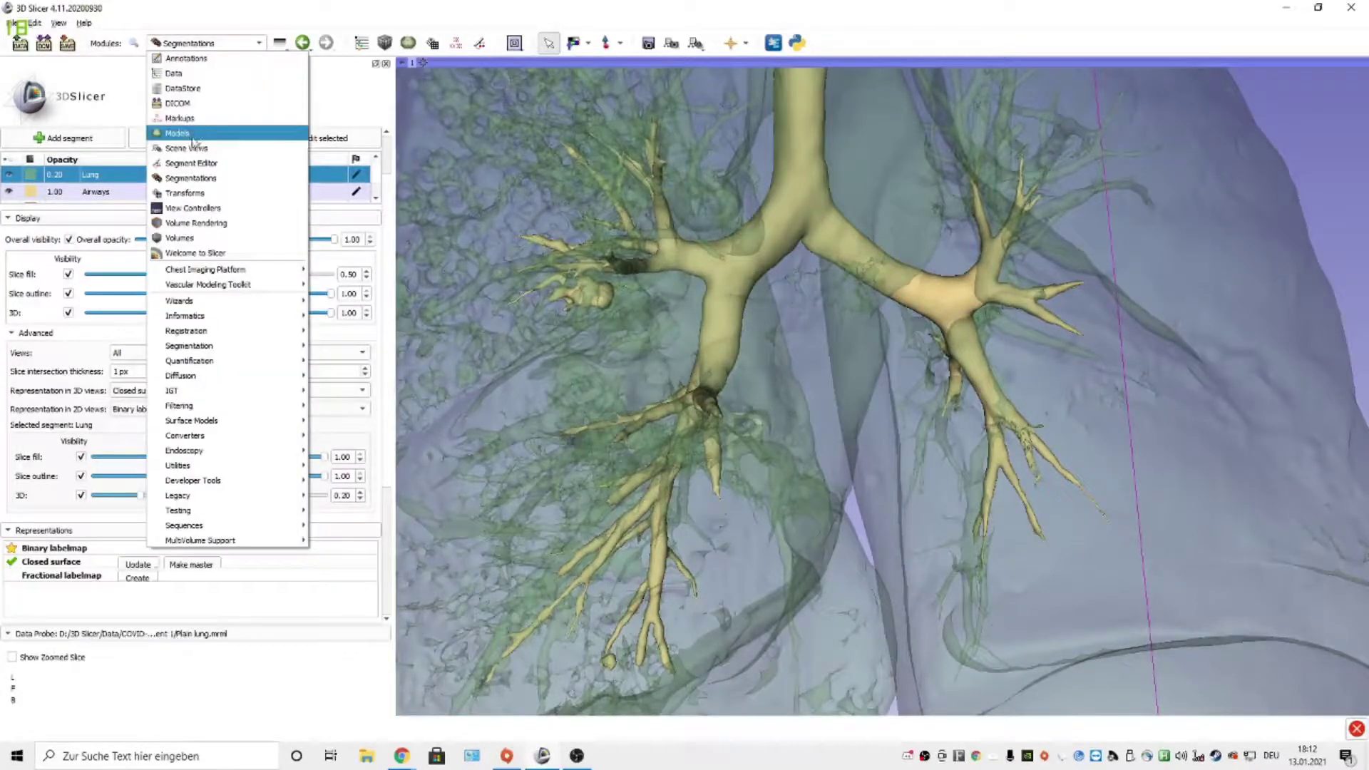
In Segment Editor, use Scissors on Airways to cut away the stray lump beside the left branches
click(189, 164)
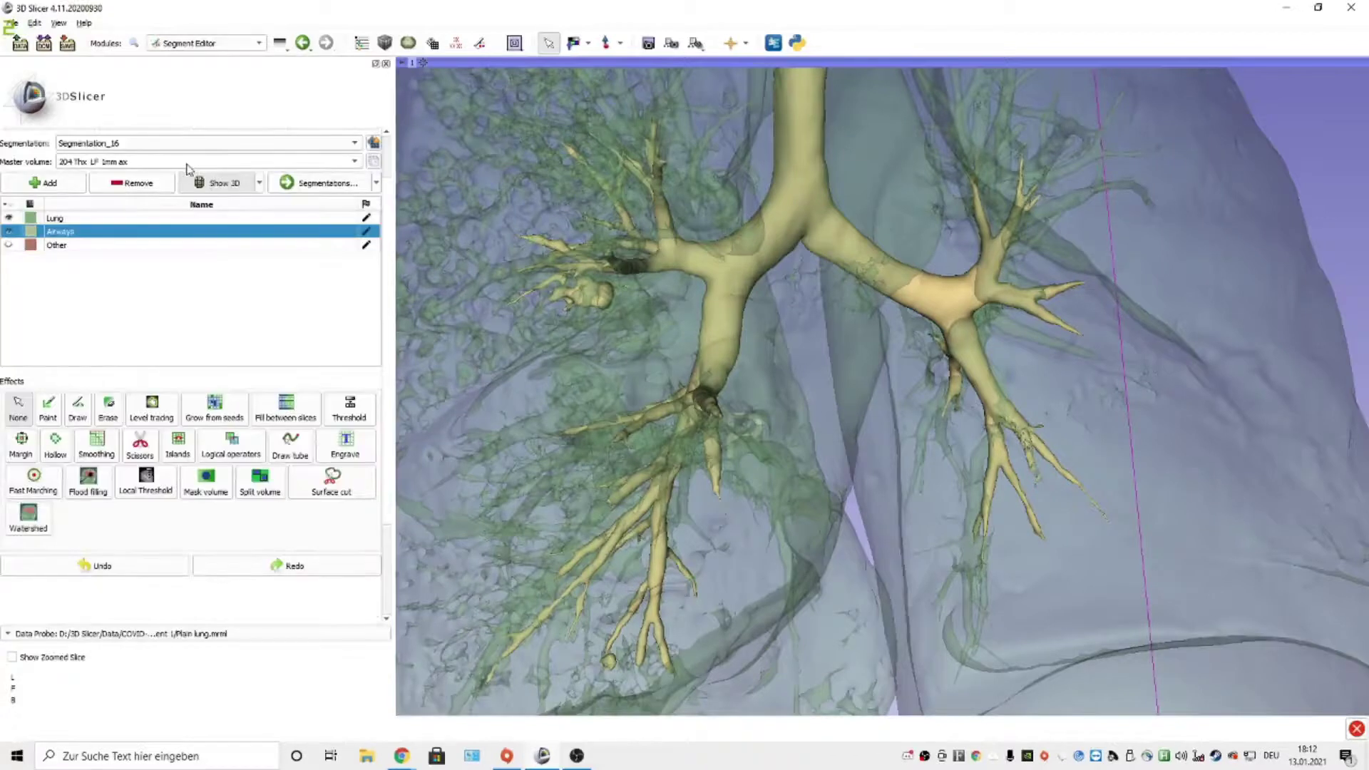
click(55, 221)
click(55, 233)
click(146, 444)
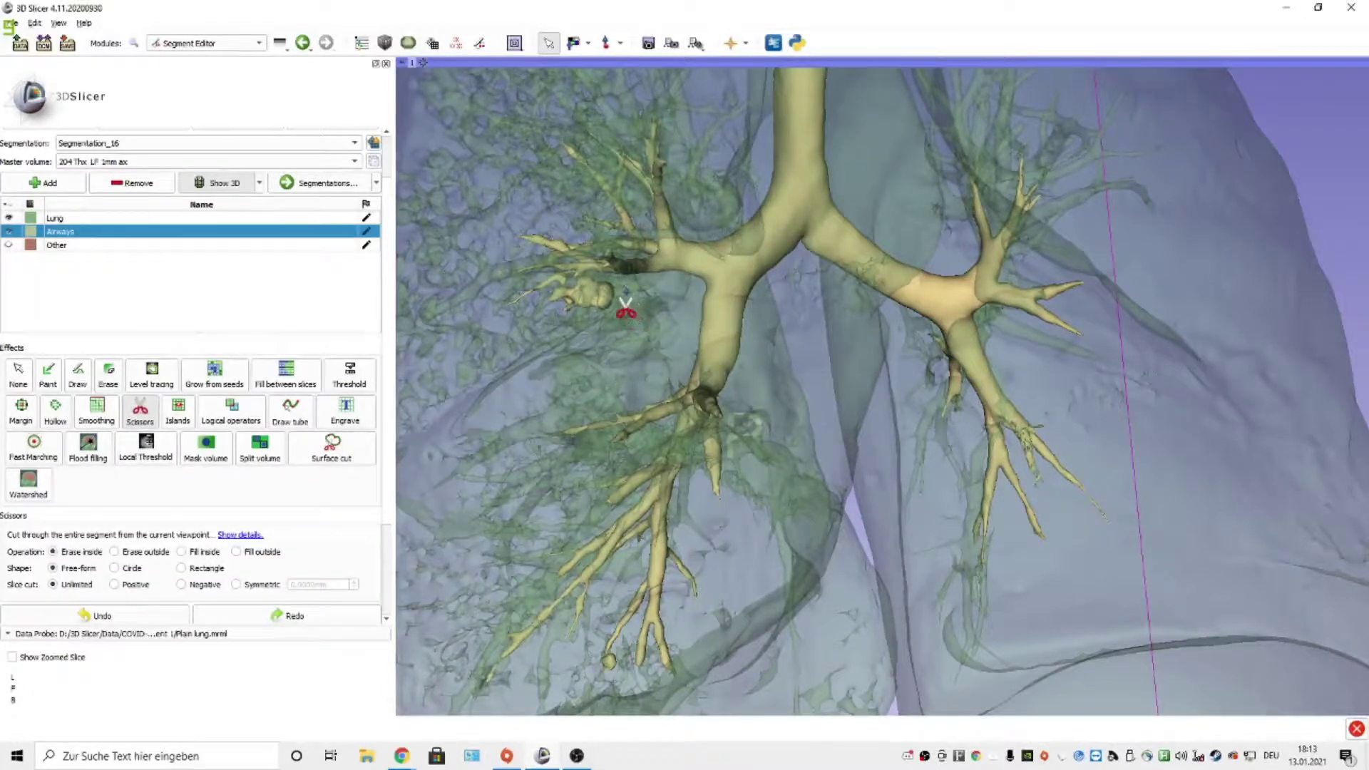
mouse_move(625, 307)
mouse_down()
mouse_move(553, 299)
mouse_move(541, 317)
mouse_move(592, 337)
mouse_move(625, 296)
mouse_up()
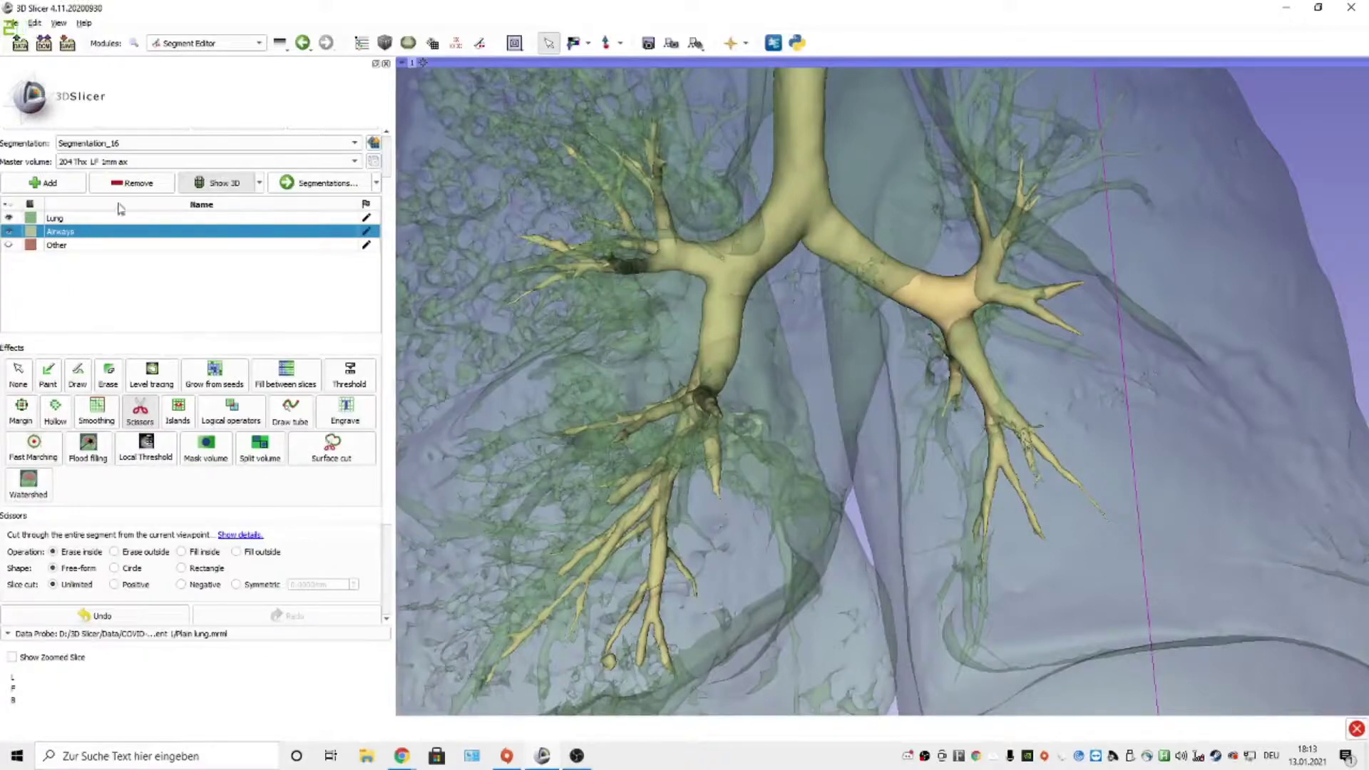
click(14, 380)
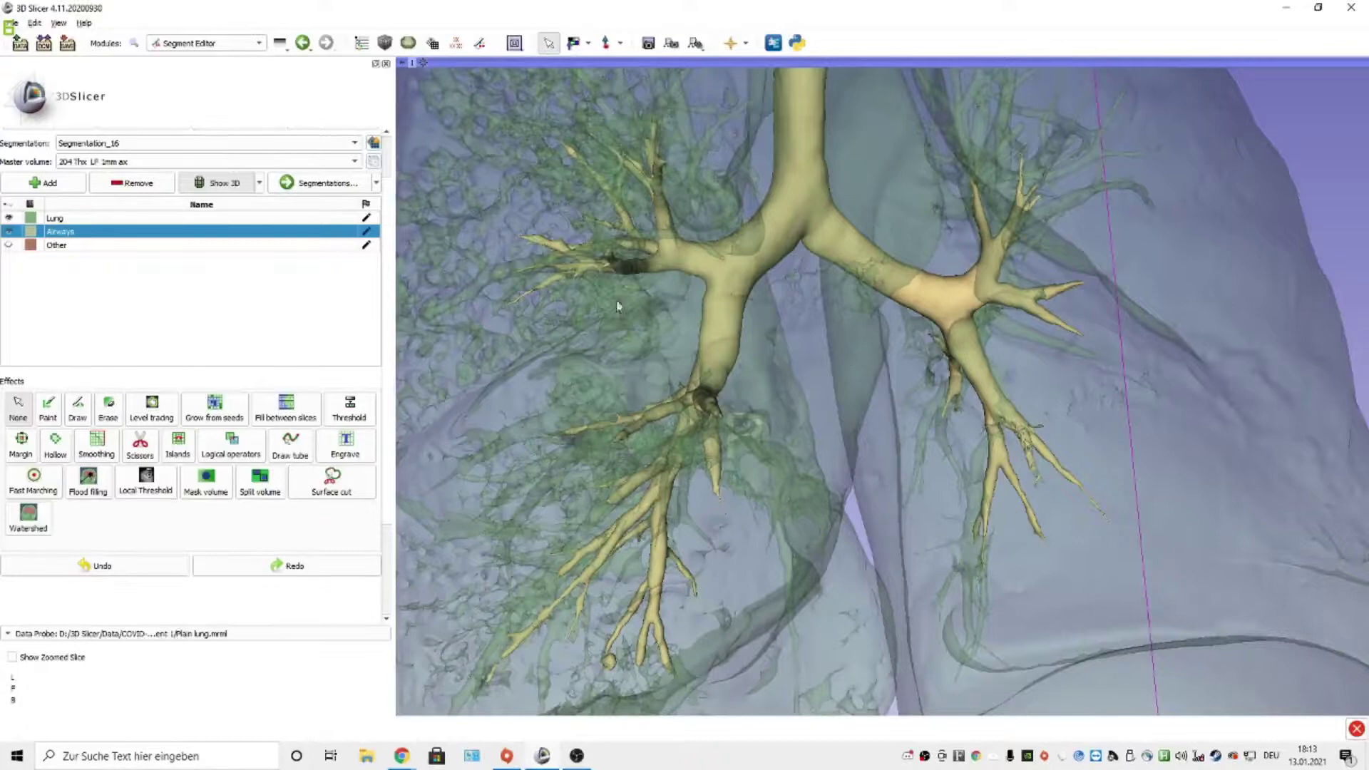
Rotate the model to a front view of the airway tree and zoom in on the bronchi
mouse_move(1076, 405)
mouse_down()
mouse_move(1027, 543)
mouse_move(974, 326)
mouse_up()
mouse_move(403, 324)
mouse_down()
mouse_move(782, 388)
mouse_move(715, 318)
mouse_move(642, 314)
mouse_move(740, 376)
mouse_up()
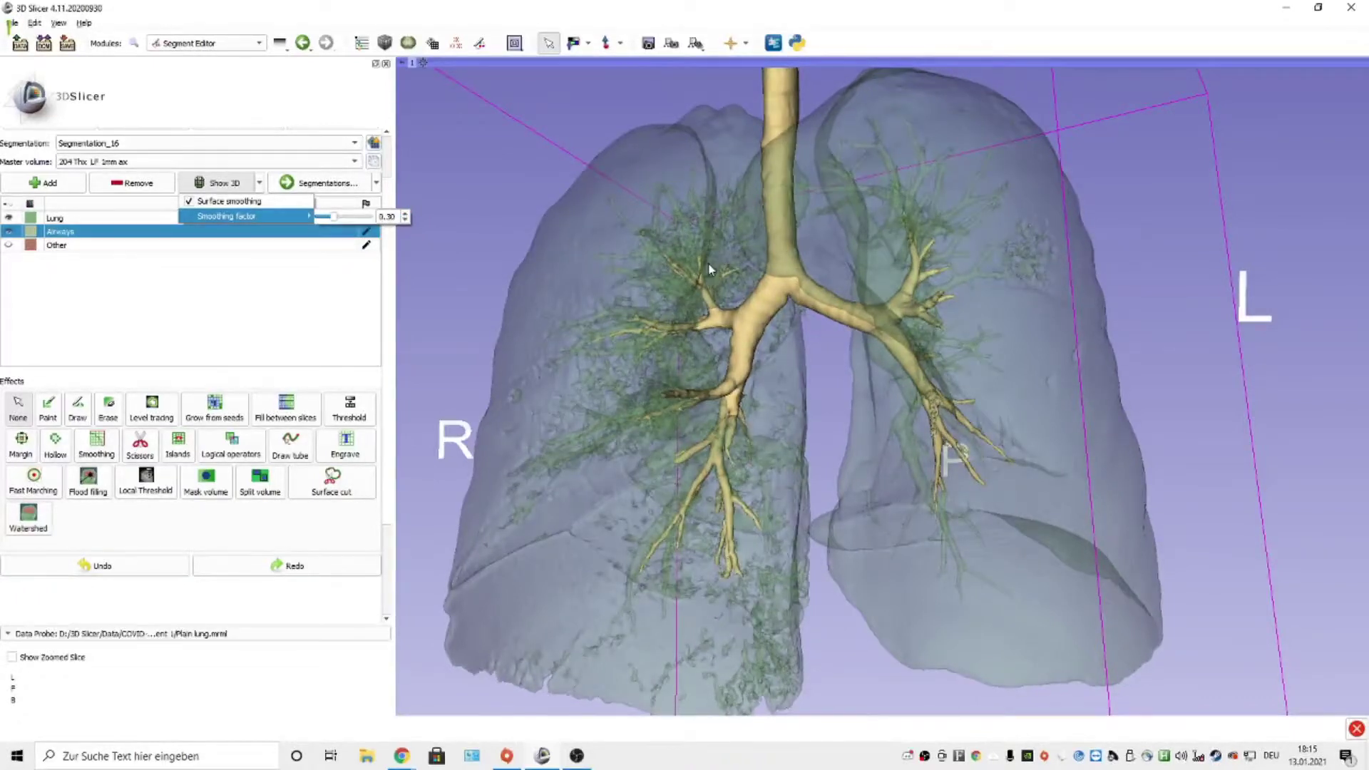
mouse_move(841, 330)
mouse_down()
mouse_move(831, 285)
mouse_move(1136, 342)
mouse_move(855, 356)
mouse_move(882, 373)
mouse_move(866, 372)
mouse_move(889, 433)
mouse_move(907, 396)
mouse_move(811, 400)
mouse_move(966, 413)
mouse_move(1118, 395)
mouse_move(1018, 392)
mouse_move(984, 351)
mouse_move(981, 283)
mouse_move(986, 322)
mouse_up()
scroll(822, 275, up, 5)
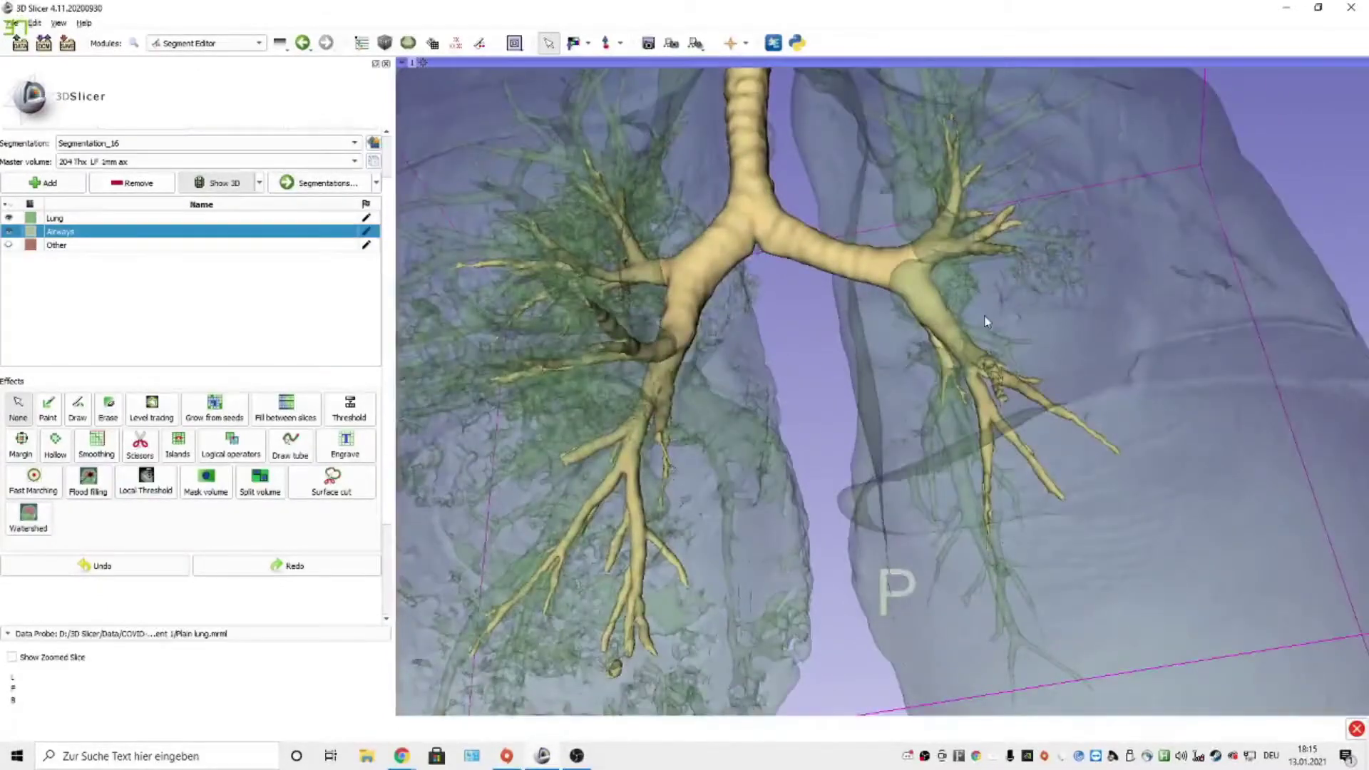